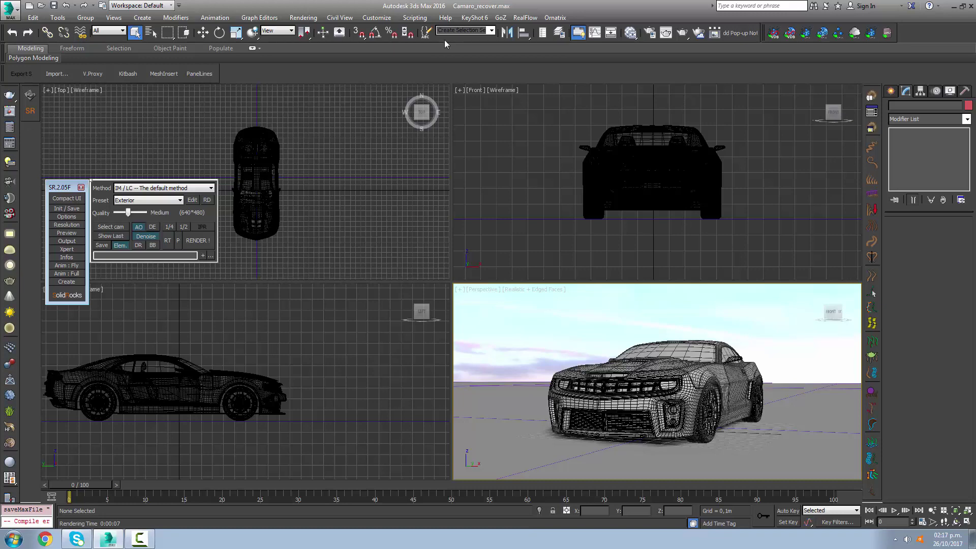
Open the script file VrayPhysicalCameraMAX2016.ms in the MAXScript editor.
{"action": "left_click", "coordinate": [415, 20]}
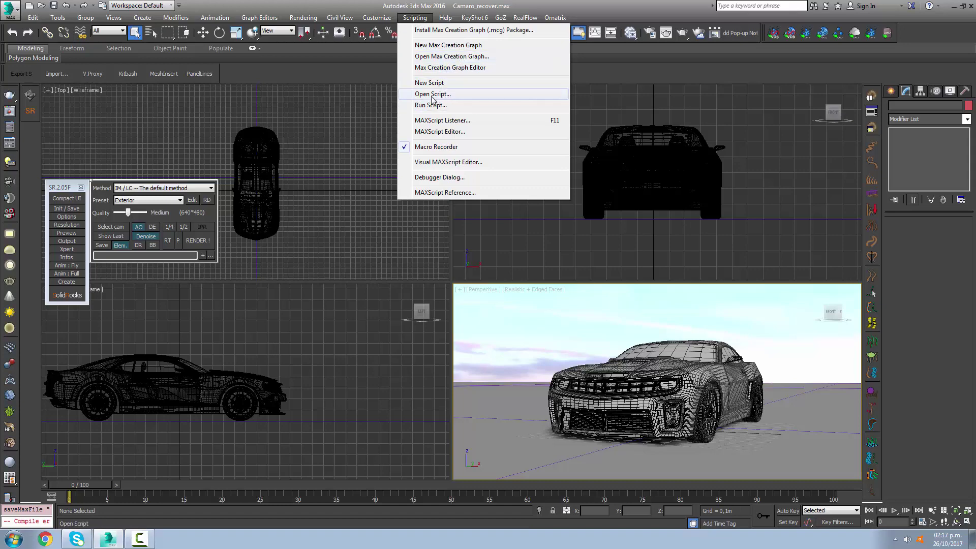
{"action": "left_click", "coordinate": [454, 94]}
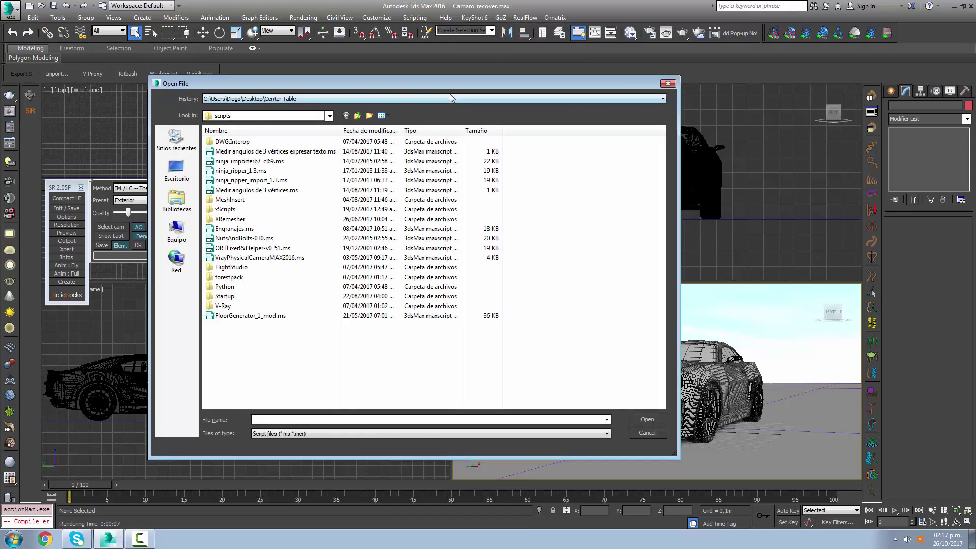
{"action": "left_click", "coordinate": [260, 258]}
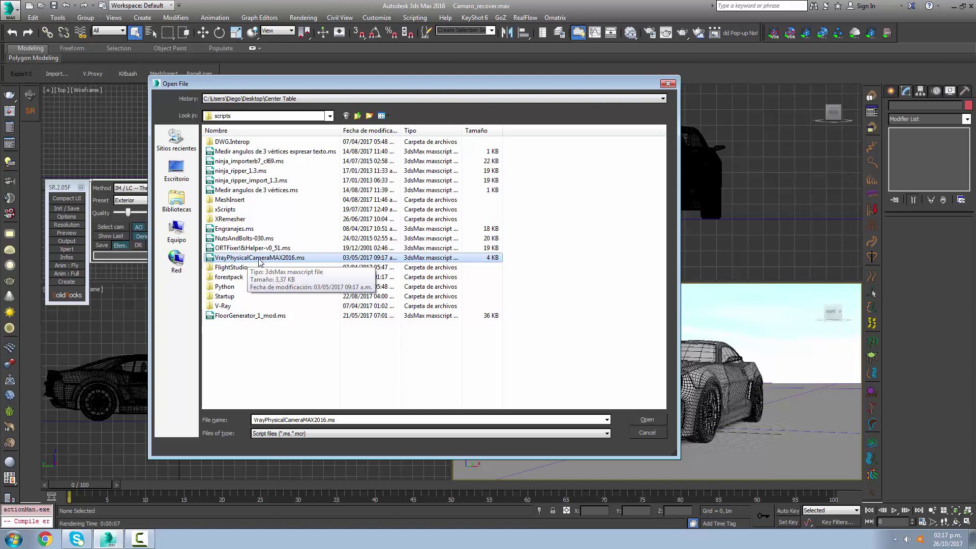
{"action": "double_click", "coordinate": [259, 258]}
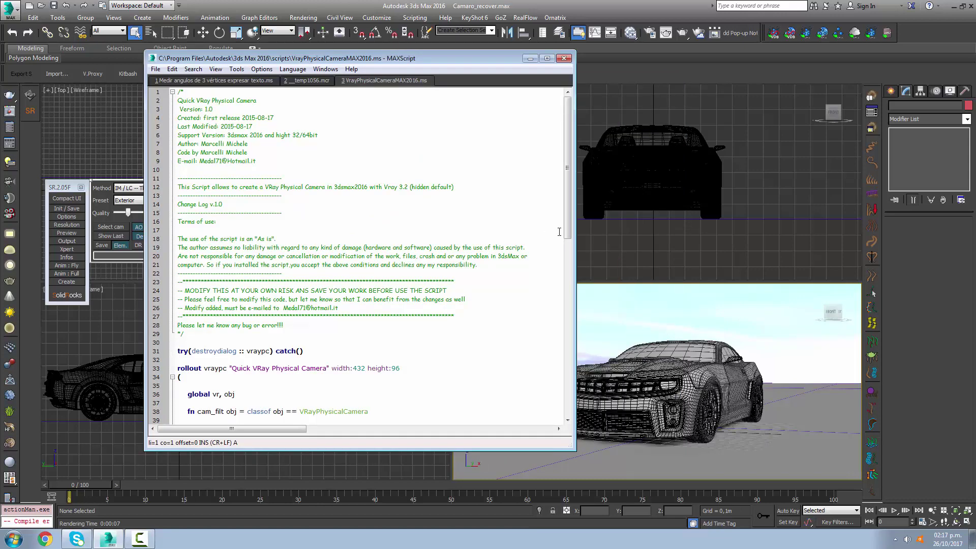
Add the entire script code as a new macro button beside the SR button and close the script editor.
{"action": "left_click_drag", "start_coordinate": [567, 183], "coordinate": [556, 144]}
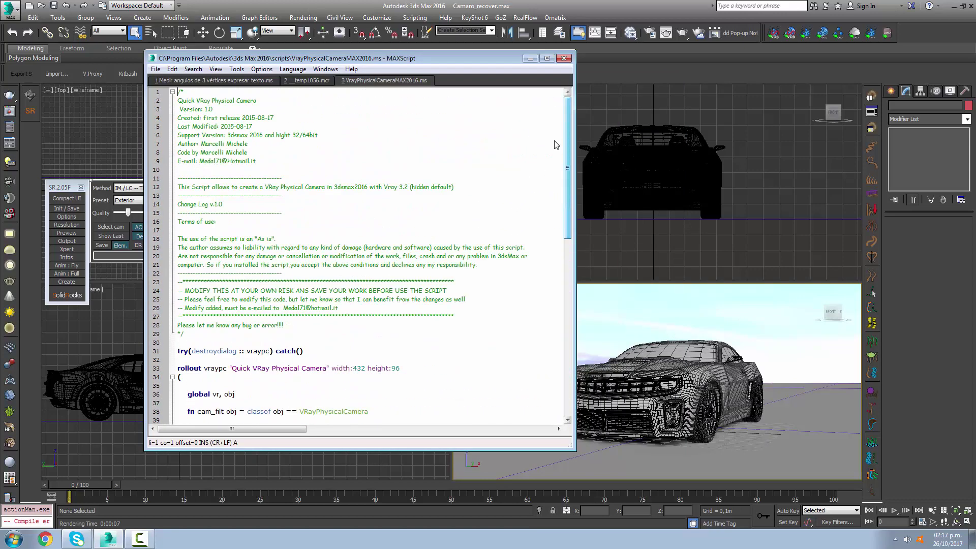
{"action": "left_click_drag", "start_coordinate": [208, 135], "coordinate": [259, 178]}
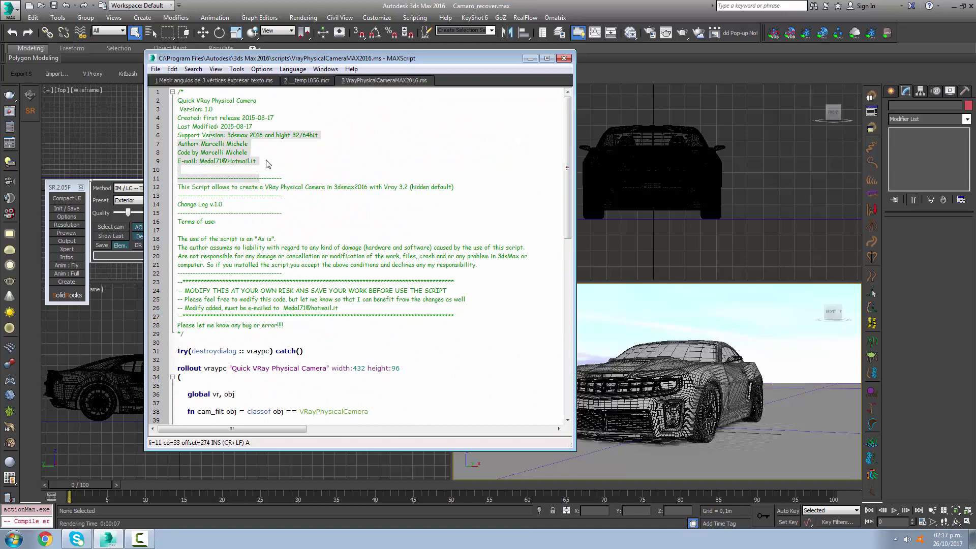
{"action": "key", "text": "ctrl+a"}
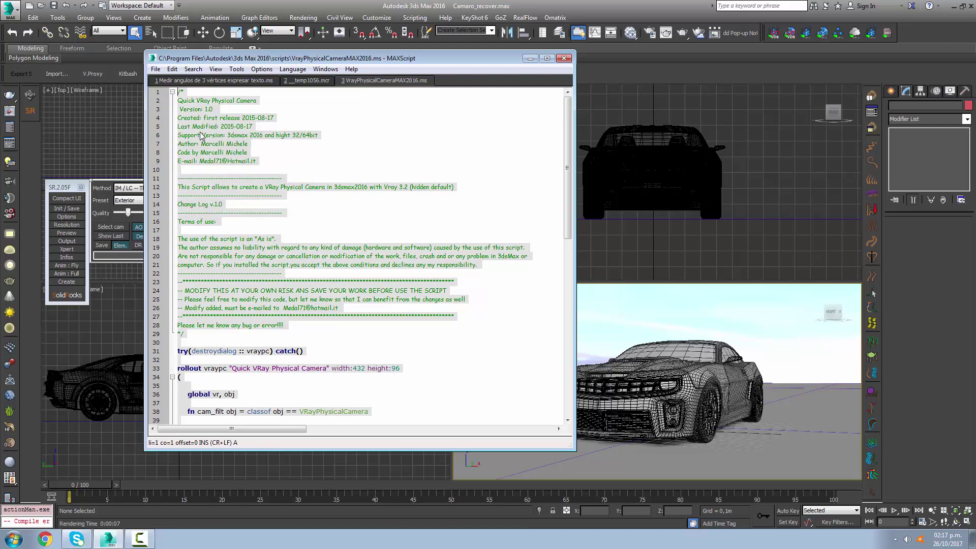
{"action": "left_click_drag", "start_coordinate": [201, 135], "coordinate": [30, 128]}
{"action": "left_click", "coordinate": [564, 59]}
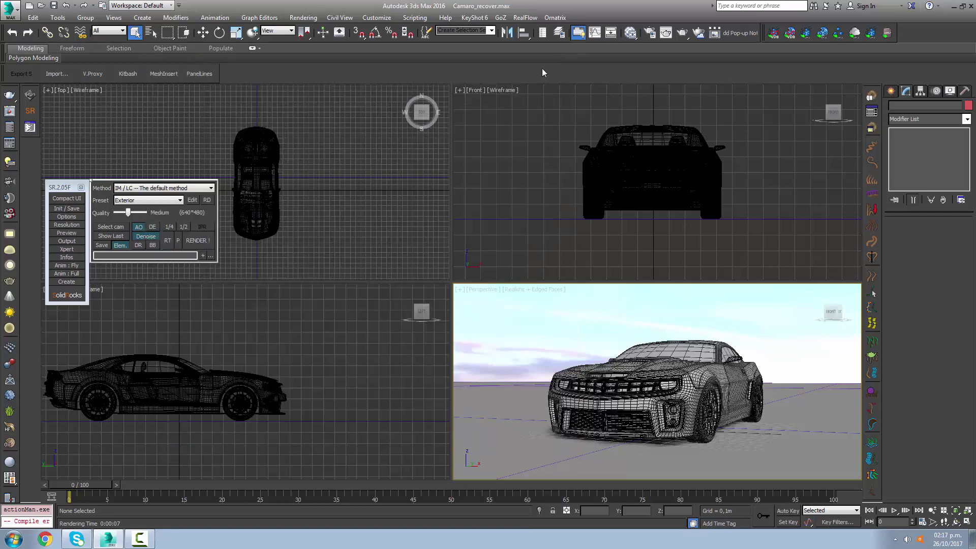
Give the new macro button the tooltip VrayPhysicalCamera and the camera image, number 8, from the VRayToolbar group.
{"action": "right_click", "coordinate": [29, 129]}
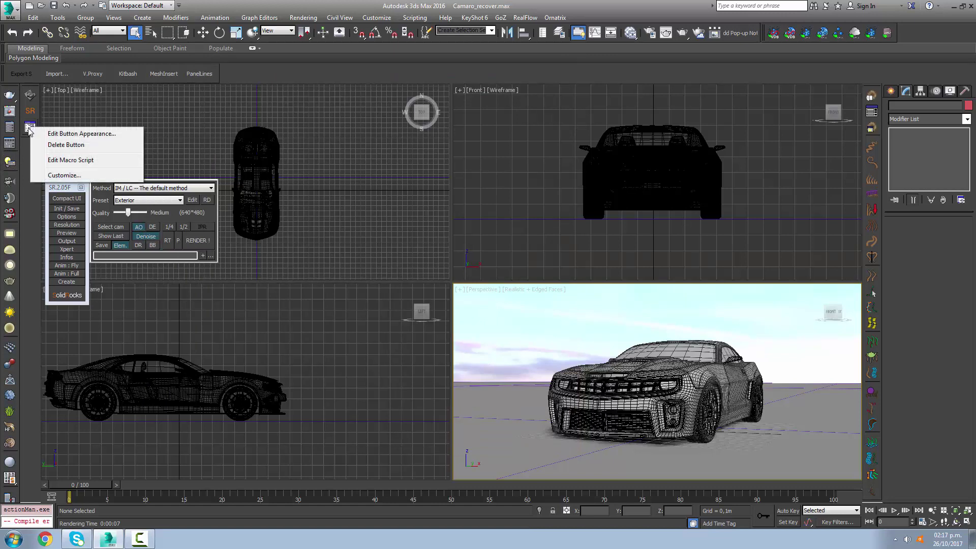
{"action": "left_click", "coordinate": [85, 138]}
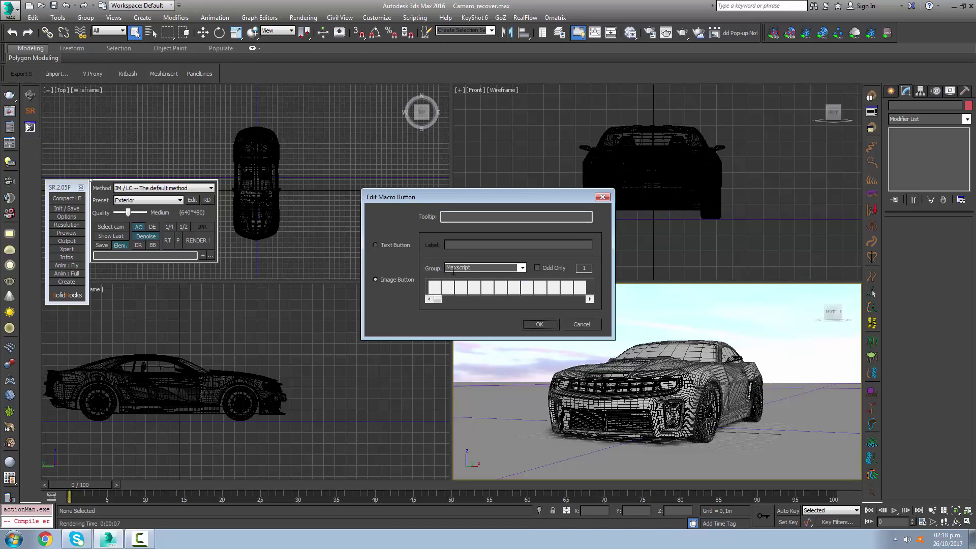
{"action": "left_click", "coordinate": [522, 268]}
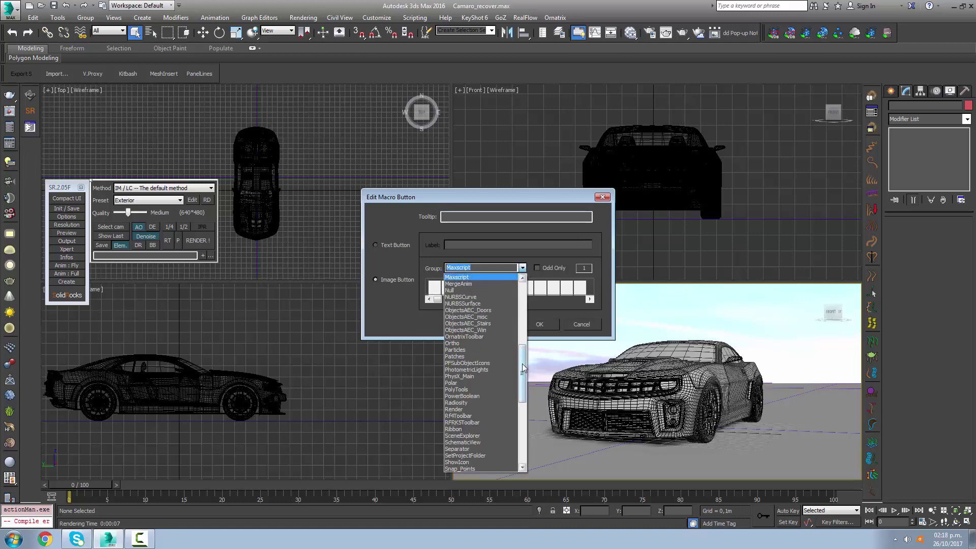
{"action": "scroll", "coordinate": [522, 369], "scroll_direction": "down", "scroll_amount": 15}
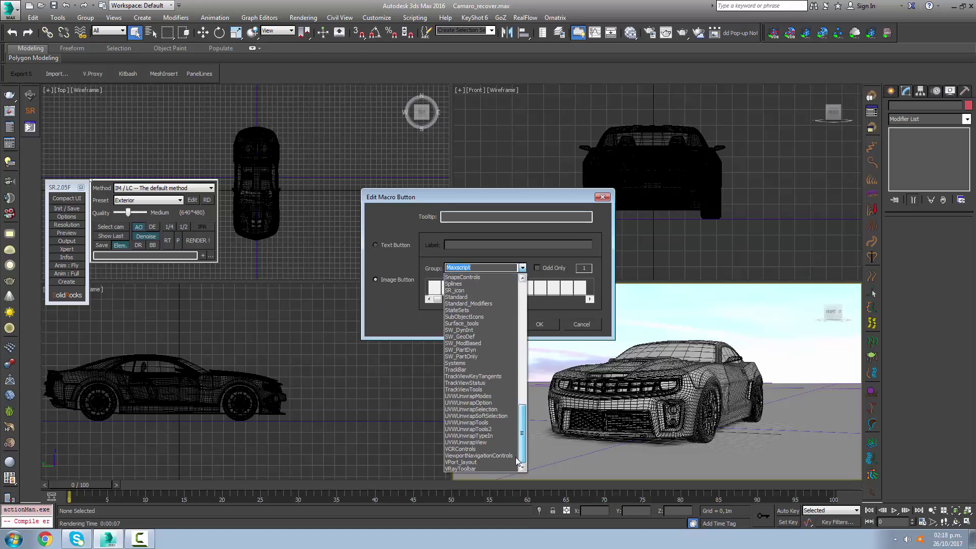
{"action": "left_click", "coordinate": [460, 468]}
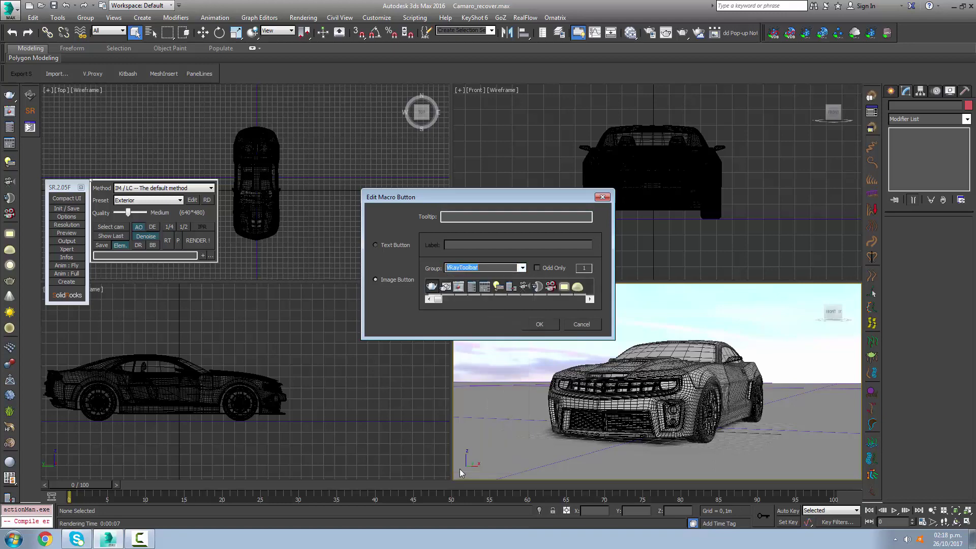
{"action": "left_click", "coordinate": [524, 287]}
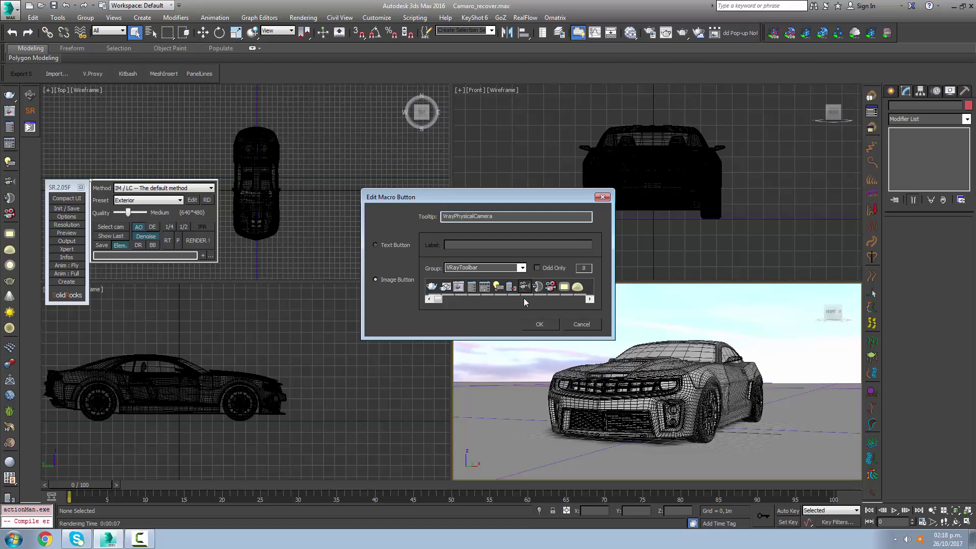
{"action": "left_click", "coordinate": [540, 325]}
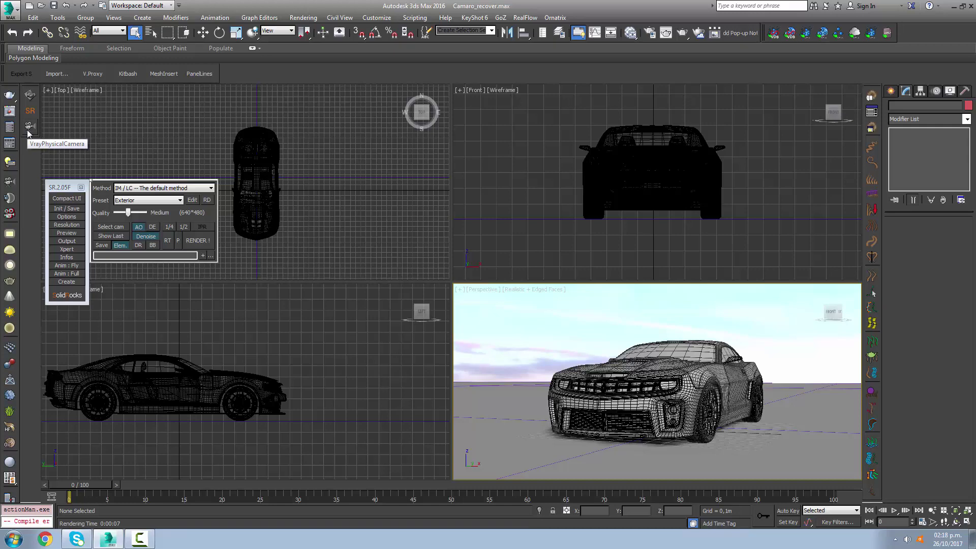
{"action": "left_click", "coordinate": [511, 163]}
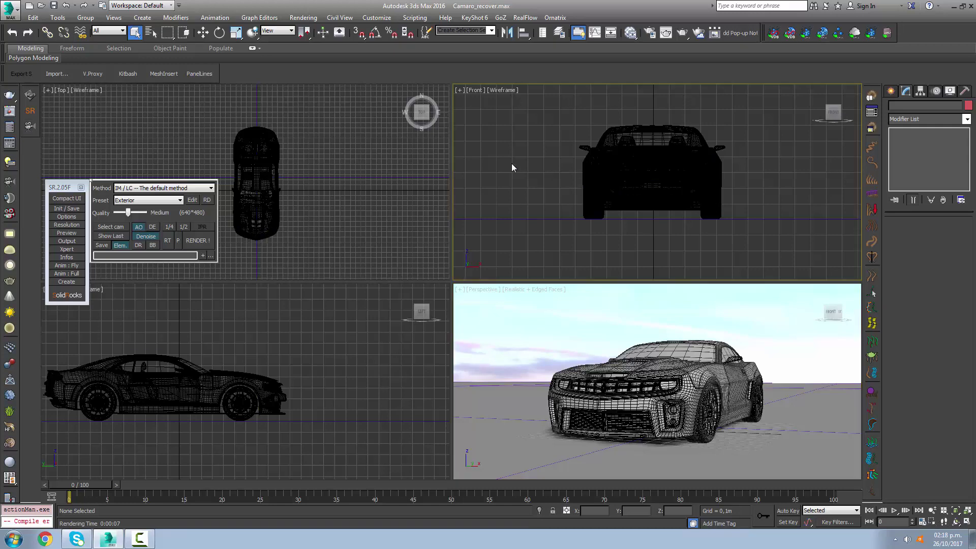
{"action": "left_click", "coordinate": [324, 147]}
{"action": "left_click", "coordinate": [342, 328]}
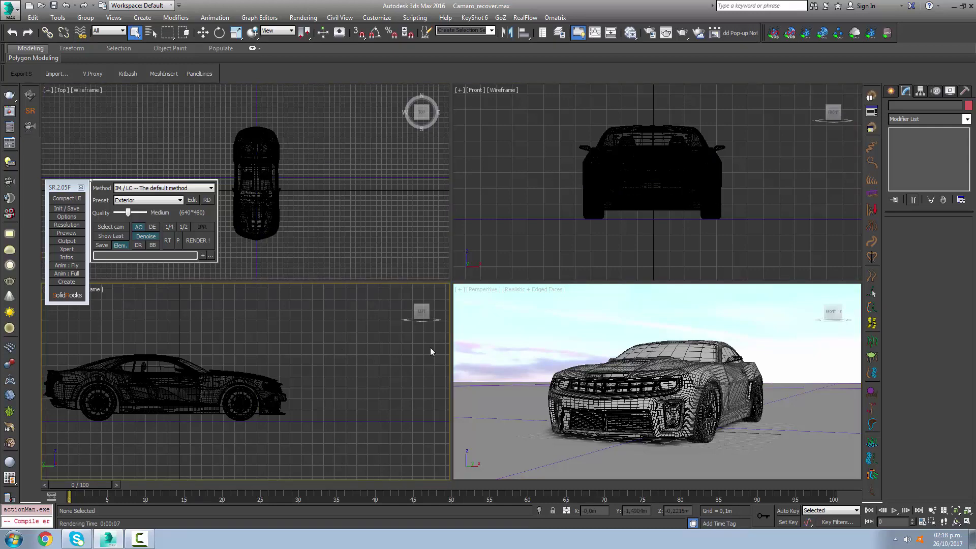
{"action": "left_click", "coordinate": [499, 224]}
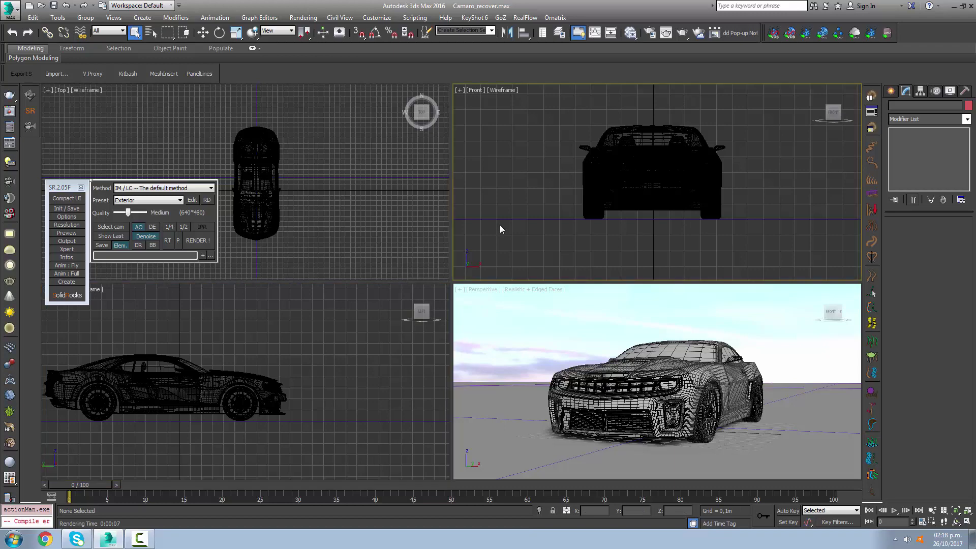
{"action": "scroll", "coordinate": [499, 224], "scroll_direction": "down", "scroll_amount": 2}
{"action": "scroll", "coordinate": [560, 190], "scroll_direction": "up", "scroll_amount": 2}
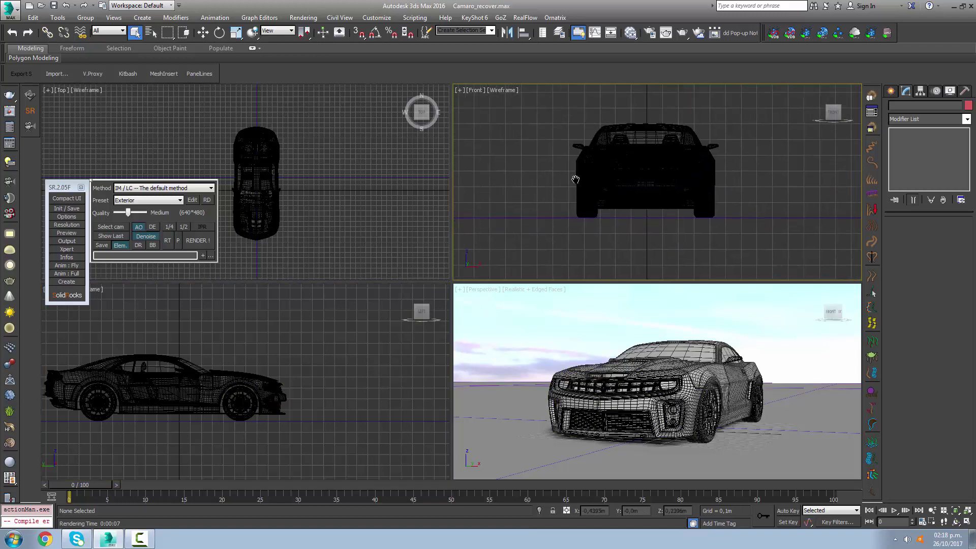
{"action": "scroll", "coordinate": [542, 174], "scroll_direction": "down", "scroll_amount": 1}
{"action": "scroll", "coordinate": [536, 178], "scroll_direction": "up", "scroll_amount": 1}
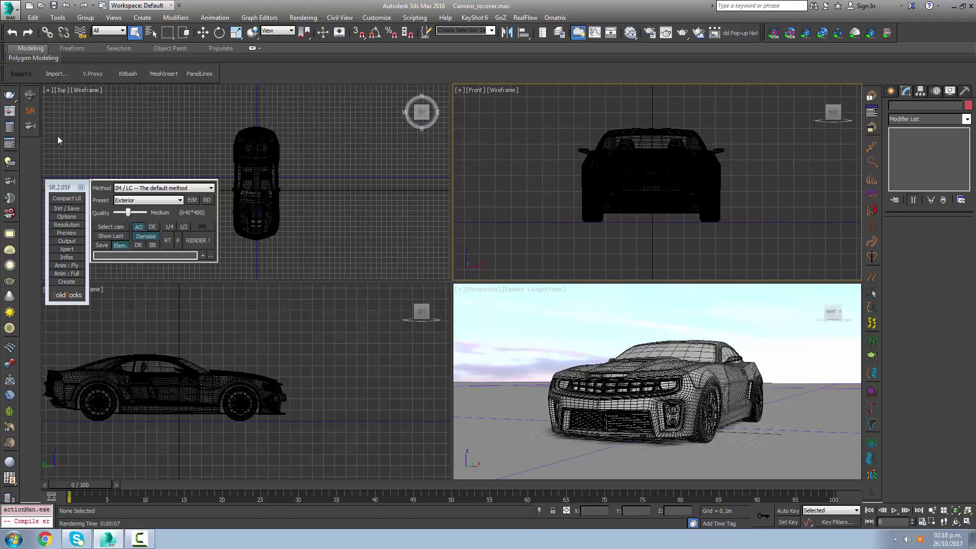
Run the VrayPhysicalCamera macro, create a VRay physical camera in the scene and close the script's dialog.
{"action": "left_click", "coordinate": [31, 126]}
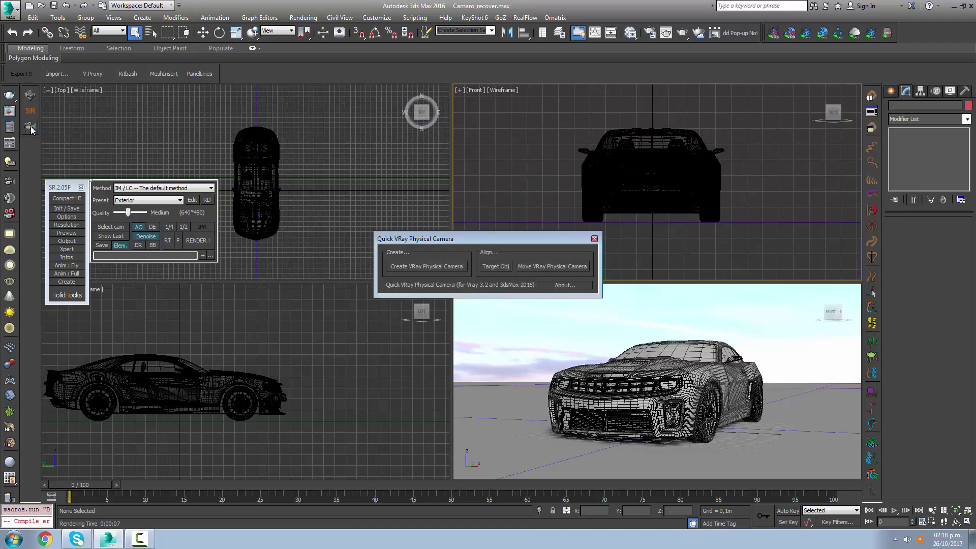
{"action": "left_click", "coordinate": [433, 265]}
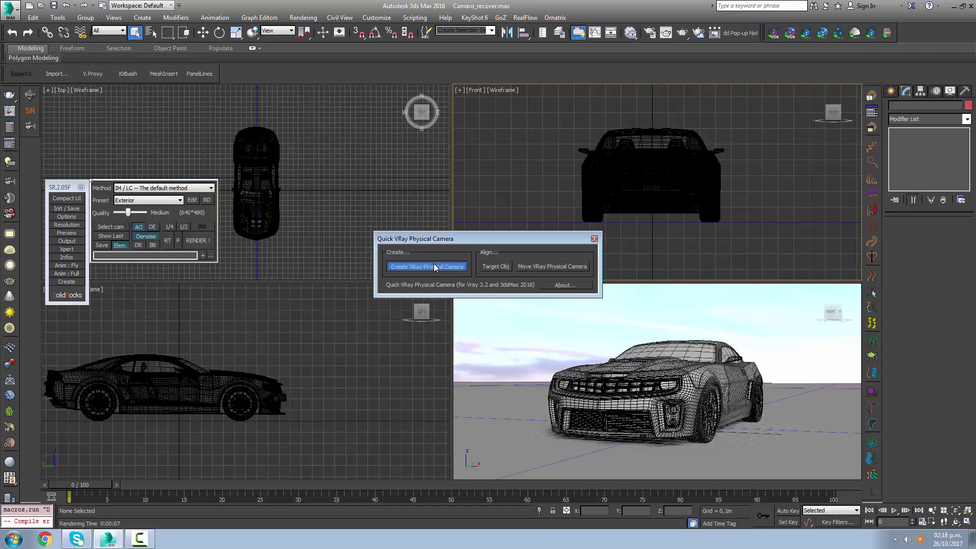
{"action": "left_click", "coordinate": [593, 239]}
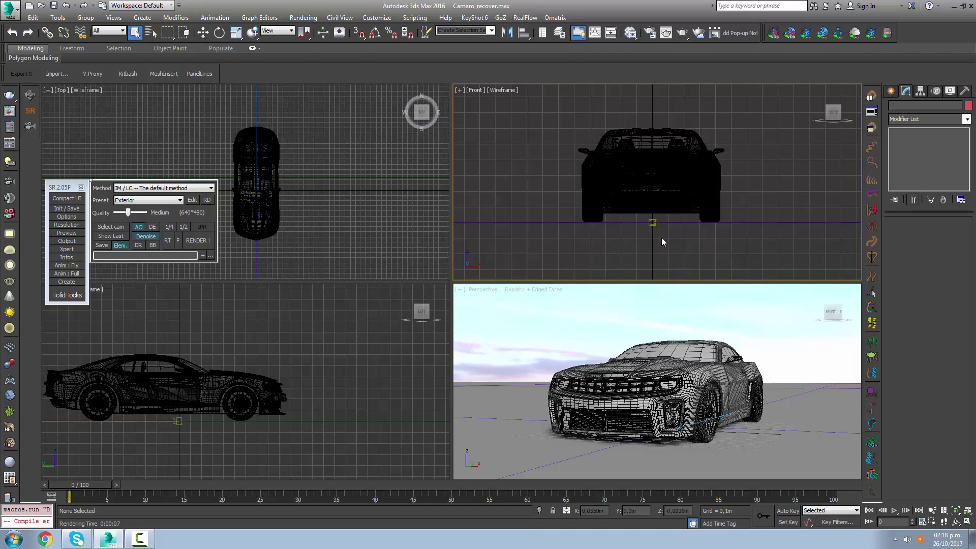
Move the new VRay camera in the side view to a raised position ahead of the car's front.
{"action": "middle_click_drag", "start_coordinate": [213, 386], "coordinate": [275, 371]}
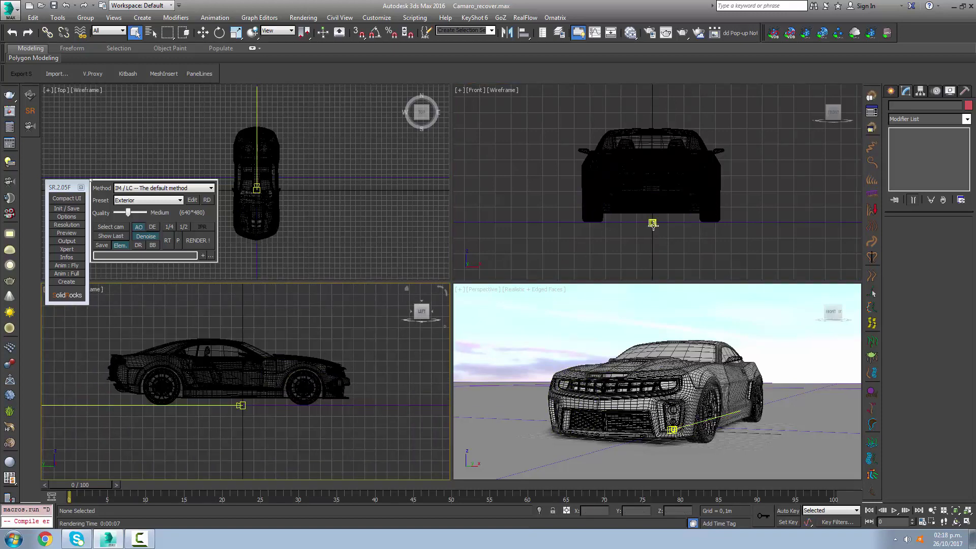
{"action": "left_click", "coordinate": [652, 222]}
{"action": "scroll", "coordinate": [292, 410], "scroll_direction": "down", "scroll_amount": 6}
{"action": "scroll", "coordinate": [293, 411], "scroll_direction": "up", "scroll_amount": 5}
{"action": "scroll", "coordinate": [259, 406], "scroll_direction": "down", "scroll_amount": 2}
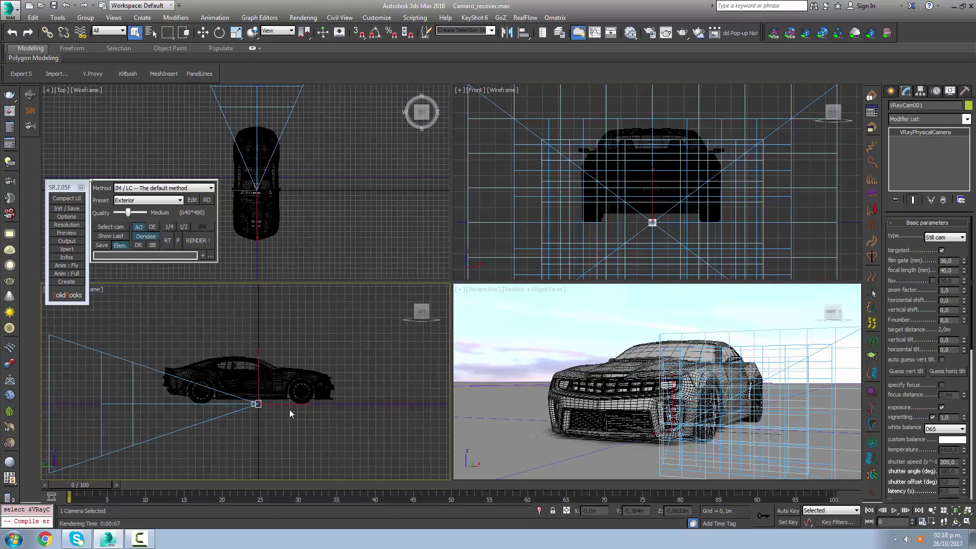
{"action": "middle_click_drag", "start_coordinate": [257, 416], "coordinate": [280, 414]}
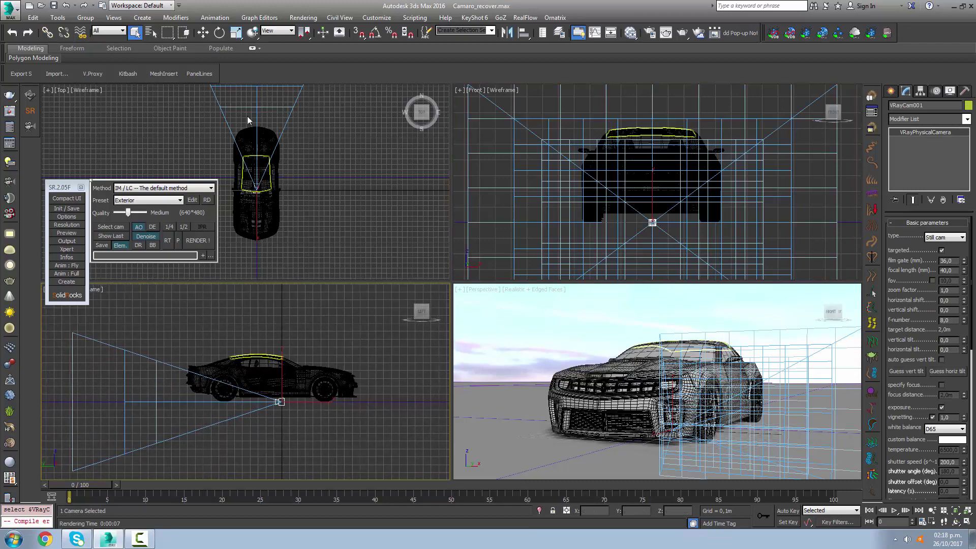
{"action": "key", "text": "w"}
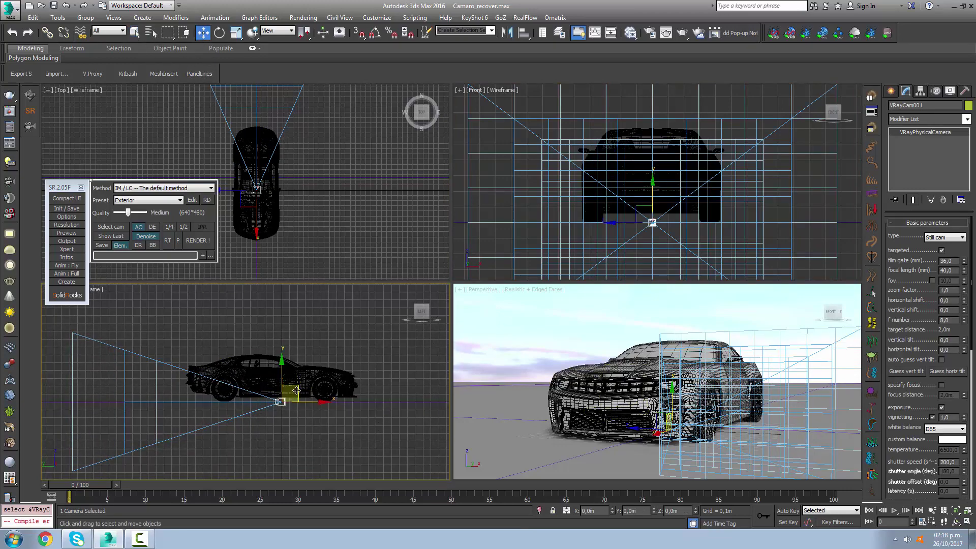
{"action": "left_click_drag", "start_coordinate": [290, 392], "coordinate": [478, 344]}
{"action": "middle_click_drag", "start_coordinate": [351, 406], "coordinate": [253, 405]}
Move the camera in the plan view to one side of the car's front, at about X 0.99 m, Y -2.75 m.
{"action": "scroll", "coordinate": [311, 175], "scroll_direction": "down", "scroll_amount": 4}
{"action": "left_click_drag", "start_coordinate": [300, 184], "coordinate": [326, 193]}
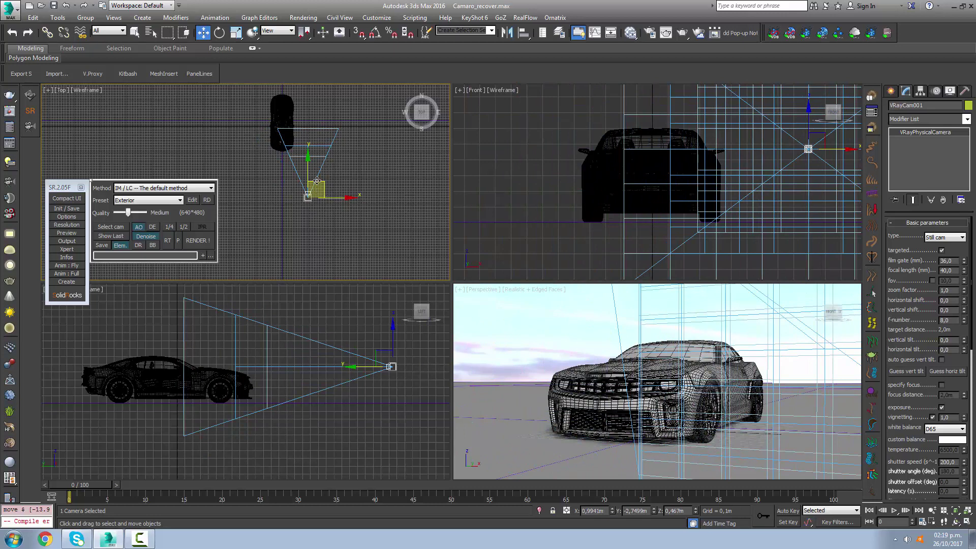
{"action": "scroll", "coordinate": [317, 181], "scroll_direction": "up", "scroll_amount": 2}
{"action": "middle_click_drag", "start_coordinate": [317, 180], "coordinate": [327, 197]}
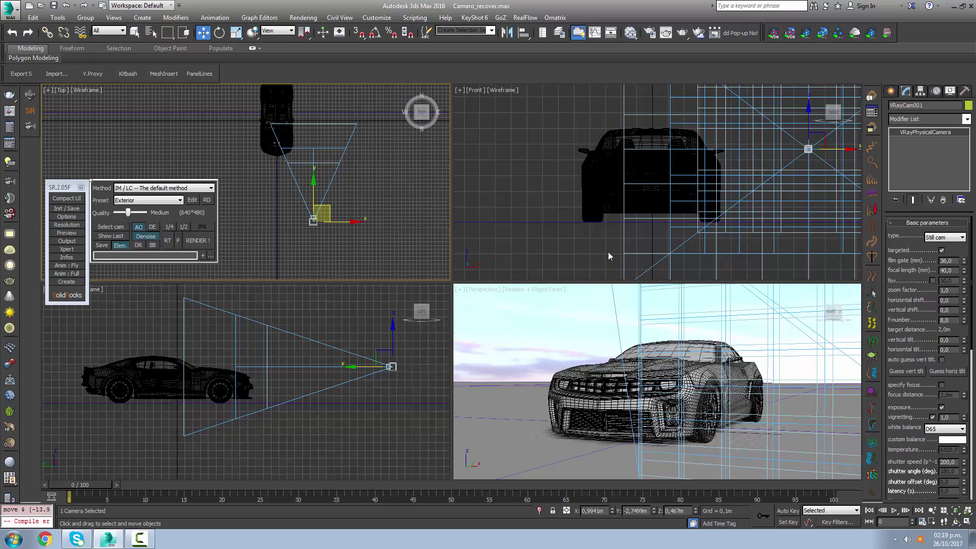
Keep the camera targeted and move its target to the car's front corner, at about X 0.26 m, Y -1.00 m.
{"action": "left_click", "coordinate": [941, 250]}
{"action": "left_click", "coordinate": [941, 251]}
{"action": "left_click", "coordinate": [313, 149]}
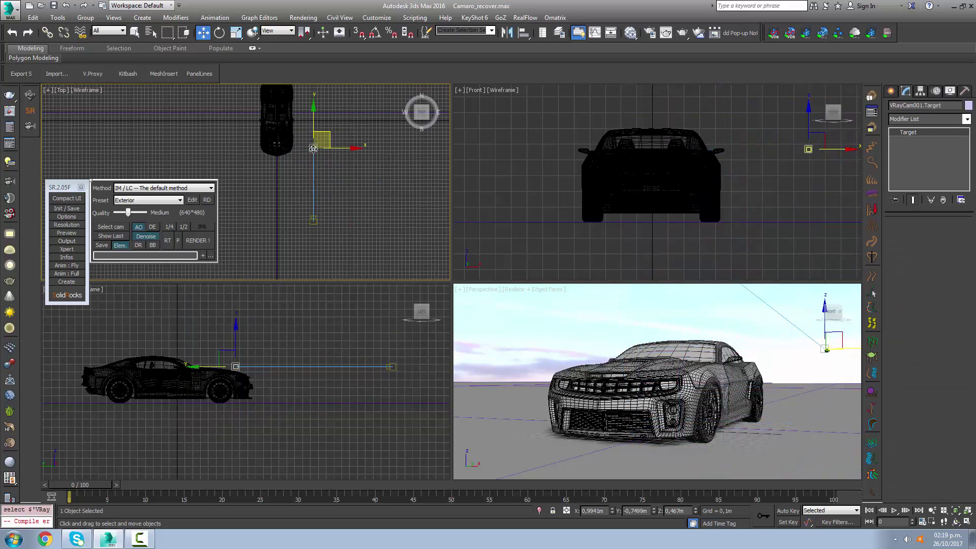
{"action": "left_click_drag", "start_coordinate": [322, 145], "coordinate": [303, 154]}
{"action": "left_click", "coordinate": [313, 219]}
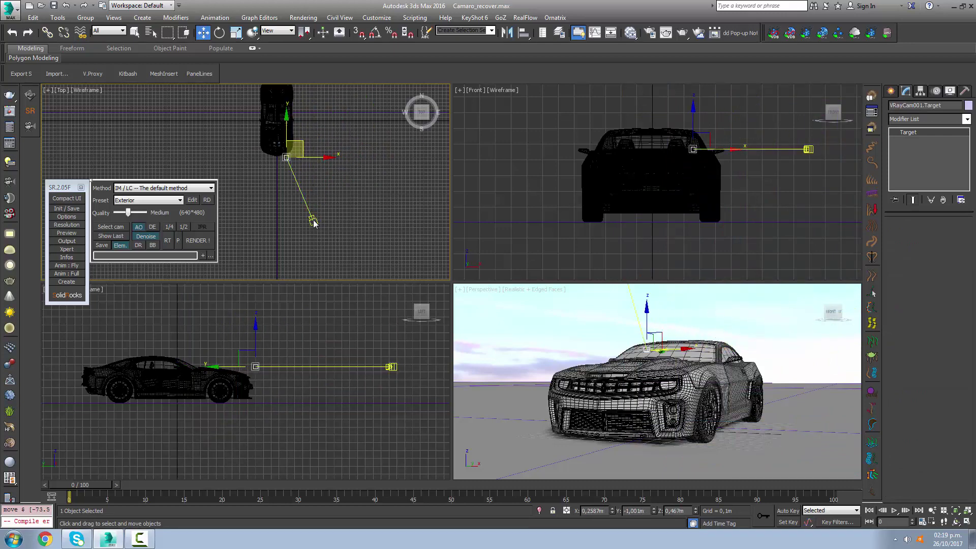
Switch the perspective viewport to the view through the new VRay camera.
{"action": "left_click", "coordinate": [481, 294]}
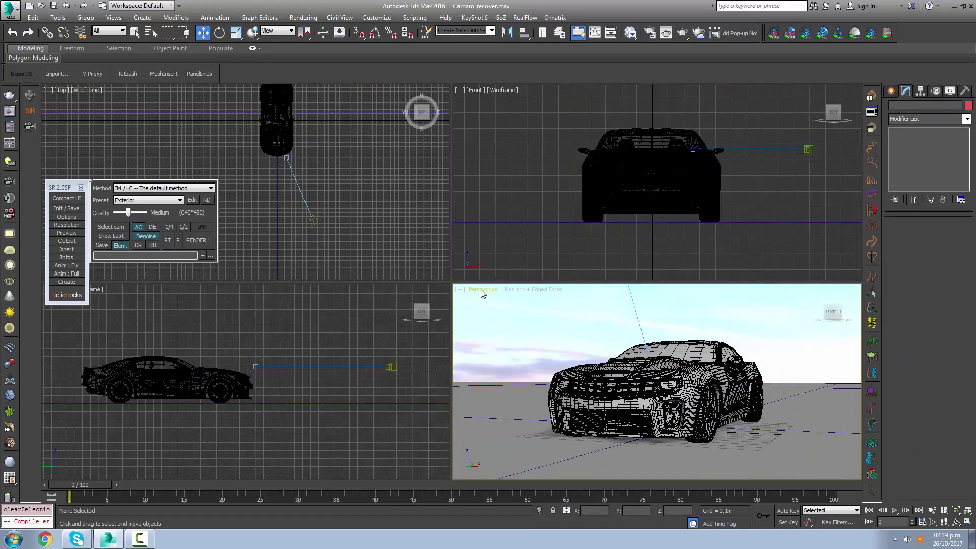
{"action": "left_click", "coordinate": [481, 289]}
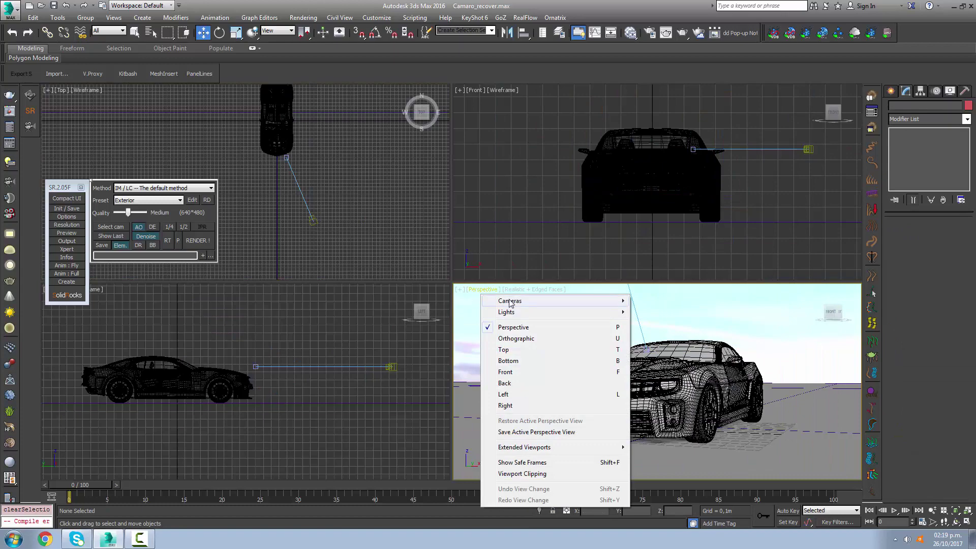
{"action": "mouse_move", "coordinate": [508, 301]}
{"action": "left_click", "coordinate": [440, 303]}
Lower the camera by panning its view and tilt it upward with Walk Through to reframe the car.
{"action": "mouse_move", "coordinate": [544, 348]}
{"action": "middle_mouse_down"}
{"action": "mouse_move", "coordinate": [525, 313]}
{"action": "mouse_move", "coordinate": [534, 343]}
{"action": "middle_mouse_up"}
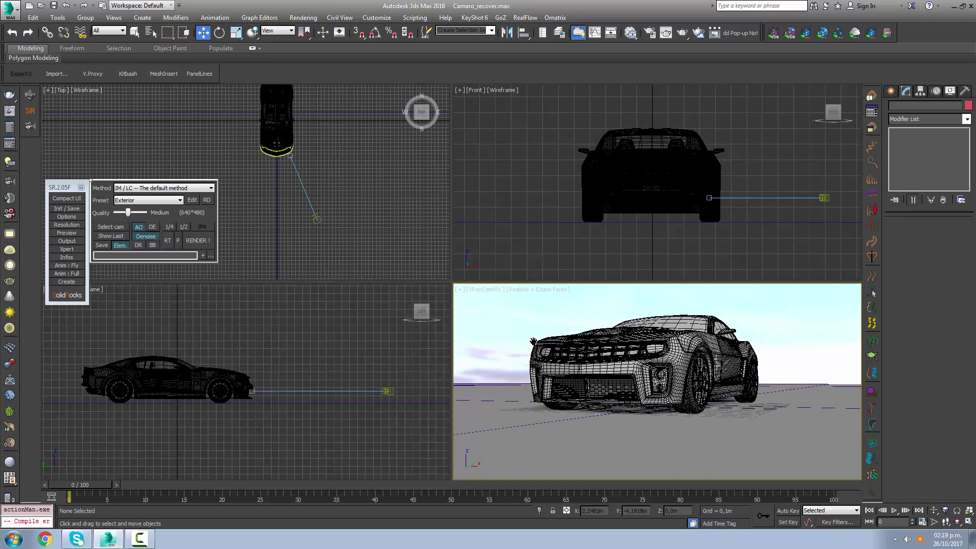
{"action": "left_click", "coordinate": [945, 522]}
{"action": "left_click_drag", "start_coordinate": [660, 346], "coordinate": [658, 368]}
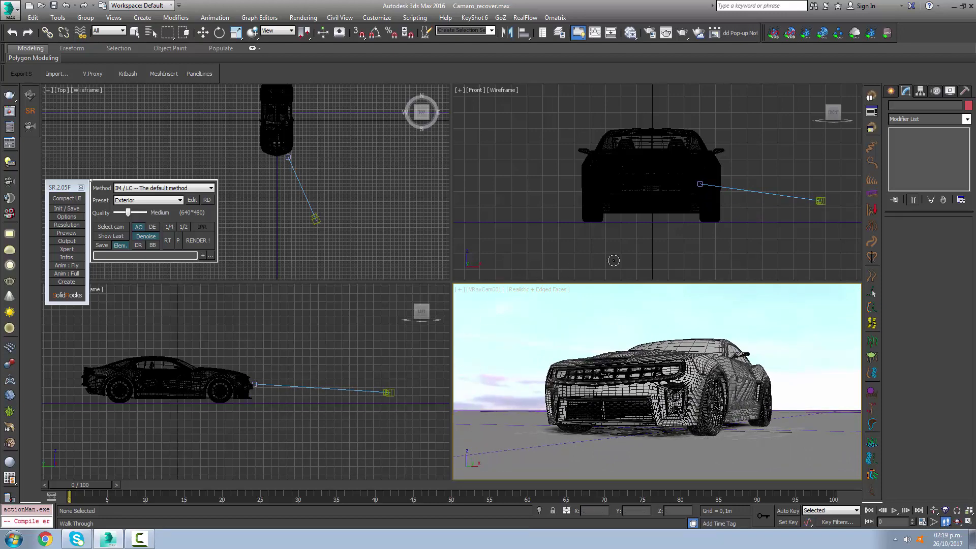
Run a SolidRocks test render of the VRay camera view, stop it and close the frame buffer.
{"action": "left_click", "coordinate": [199, 243]}
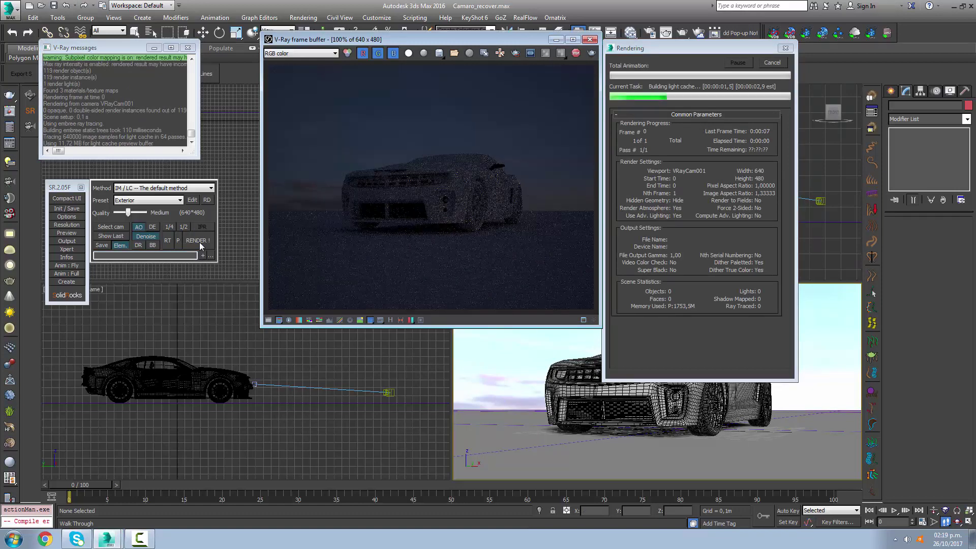
{"action": "left_click_drag", "start_coordinate": [455, 41], "coordinate": [482, 89]}
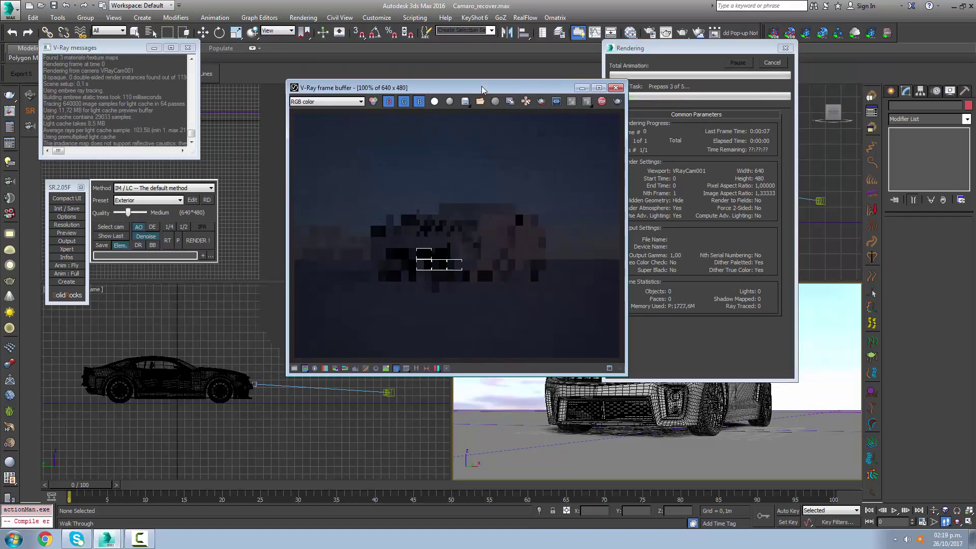
{"action": "left_click", "coordinate": [774, 66]}
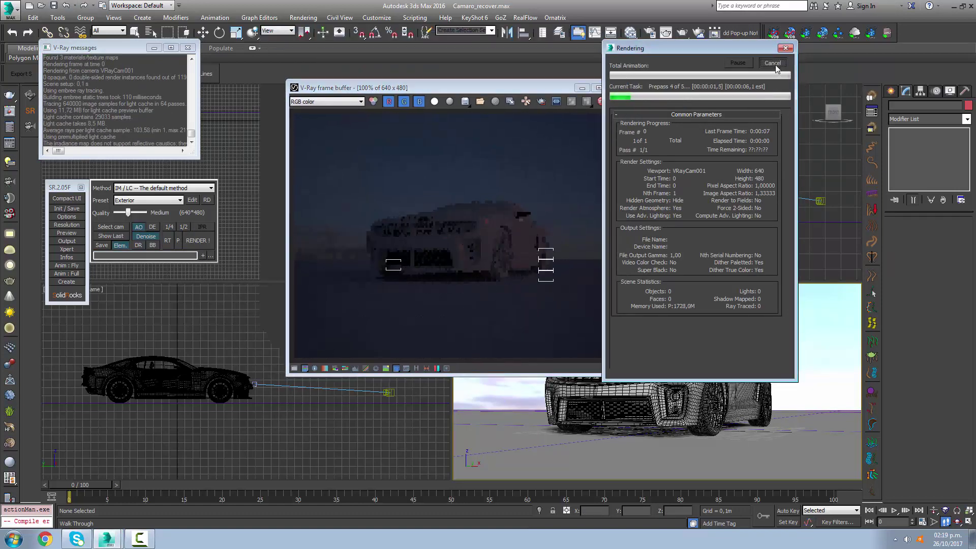
{"action": "left_click", "coordinate": [772, 64]}
{"action": "left_click", "coordinate": [622, 87]}
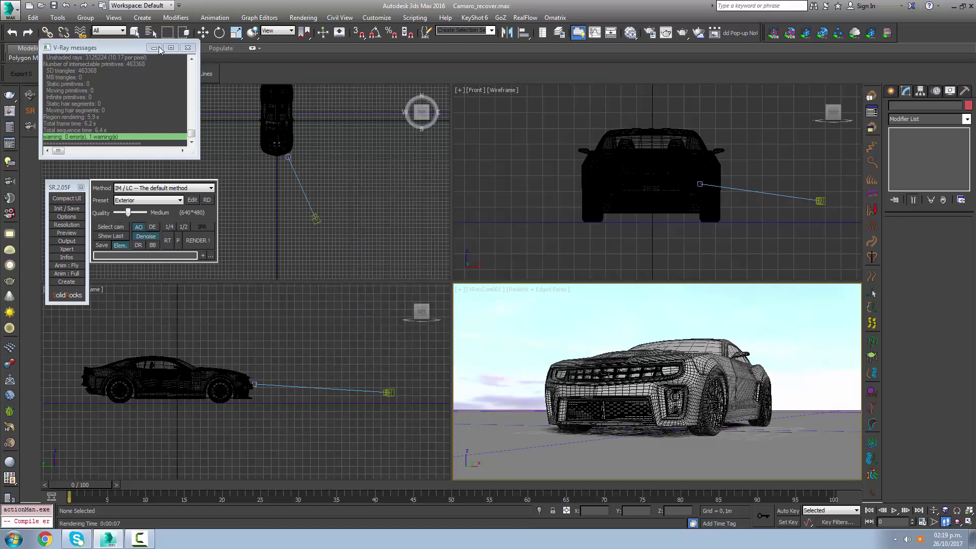
Select the VRay camera in the plan view and set its film speed (ISO) to 600.
{"action": "left_click", "coordinate": [203, 32]}
{"action": "left_click", "coordinate": [315, 218]}
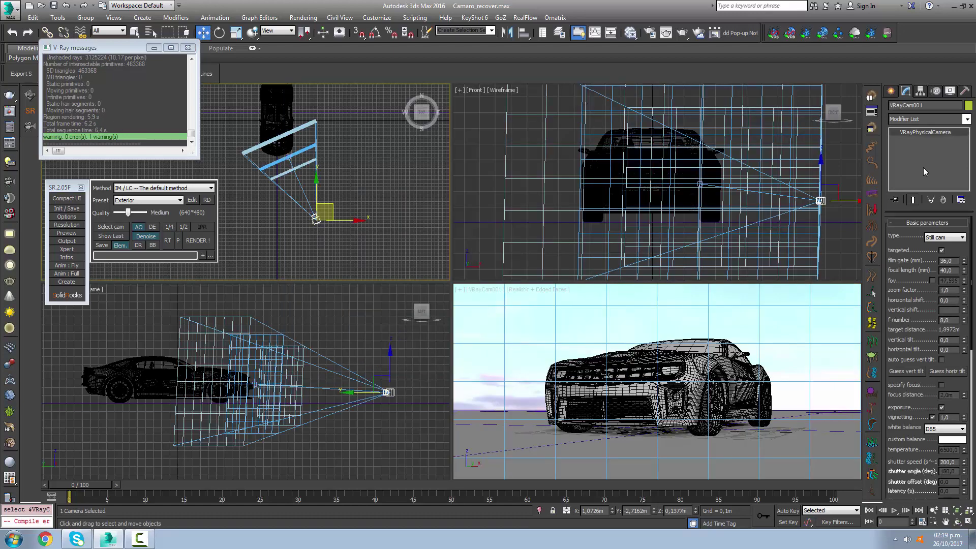
{"action": "left_click_drag", "start_coordinate": [909, 321], "coordinate": [893, 257]}
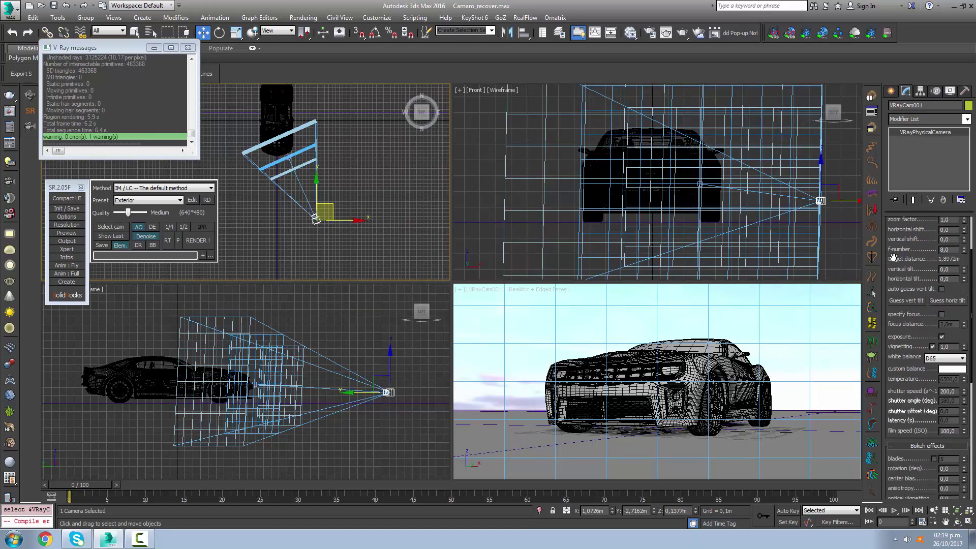
{"action": "scroll", "coordinate": [893, 258], "scroll_direction": "down", "scroll_amount": 1}
{"action": "left_click", "coordinate": [948, 421]}
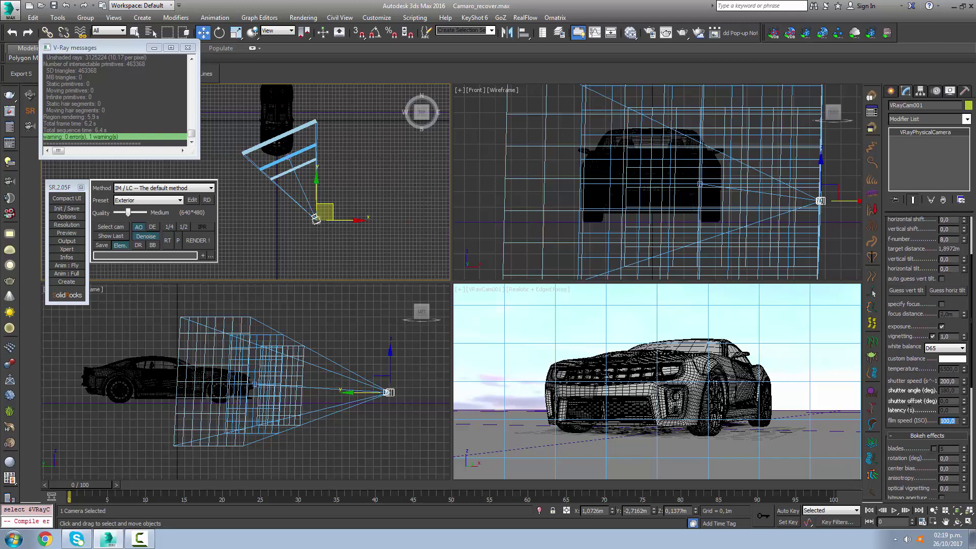
{"action": "type", "text": "600"}
{"action": "key", "text": "Return"}
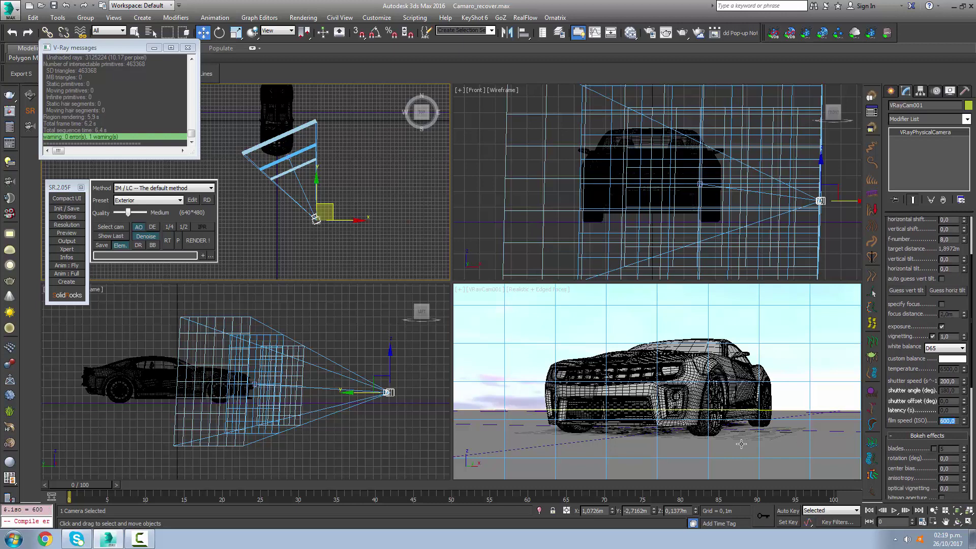
Render the camera view again to check the exposure, cancelling partway and closing the frame buffer.
{"action": "left_click", "coordinate": [539, 340]}
{"action": "left_click", "coordinate": [203, 242]}
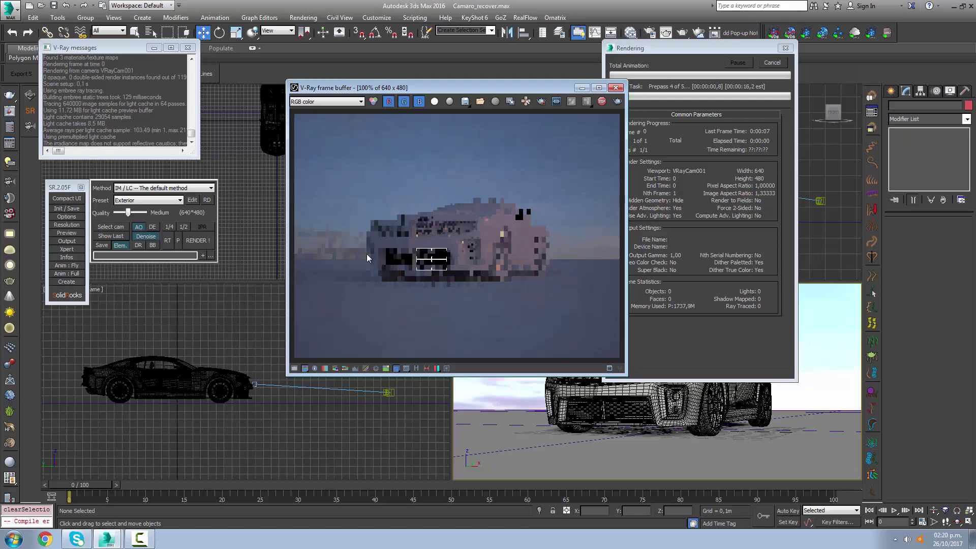
{"action": "left_click", "coordinate": [771, 63]}
{"action": "left_click", "coordinate": [616, 88]}
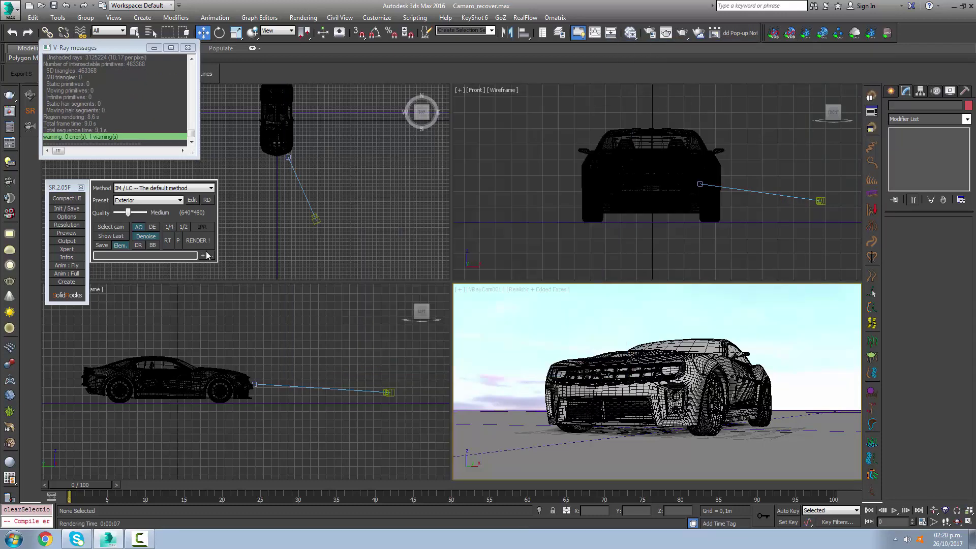
Lower the SolidRocks render quality to Low and start a real-time (RT) render of the camera view.
{"action": "left_click_drag", "start_coordinate": [128, 214], "coordinate": [125, 215]}
{"action": "left_click", "coordinate": [69, 200]}
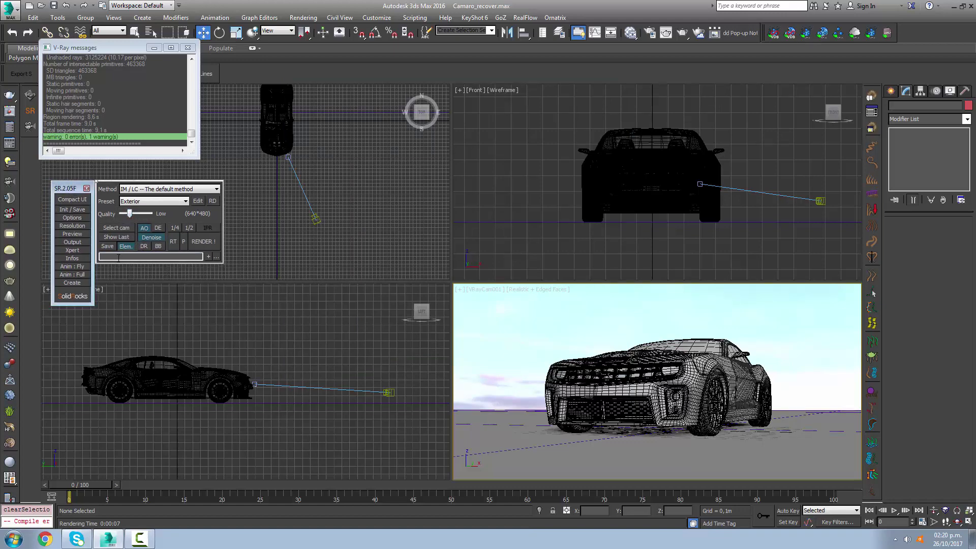
{"action": "left_click", "coordinate": [173, 244]}
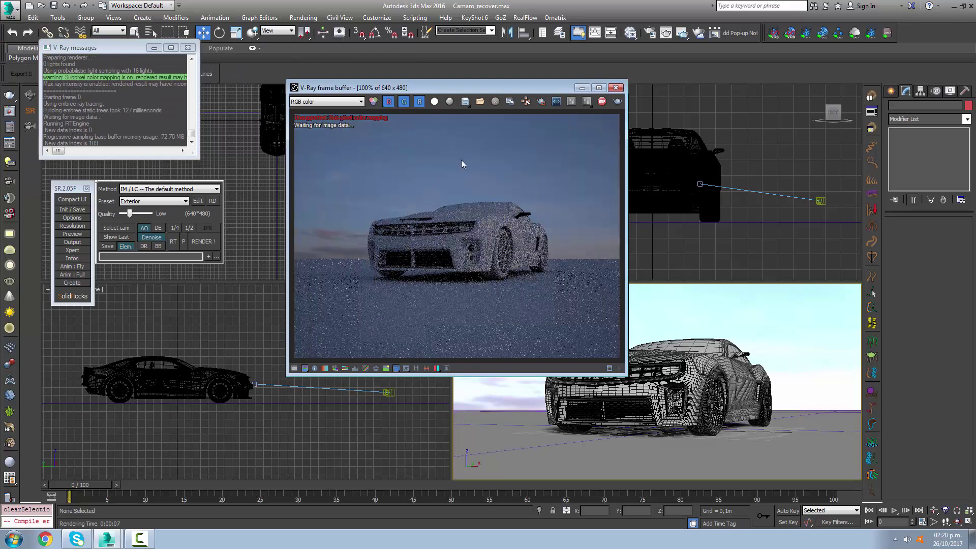
{"action": "left_click_drag", "start_coordinate": [439, 91], "coordinate": [418, 54]}
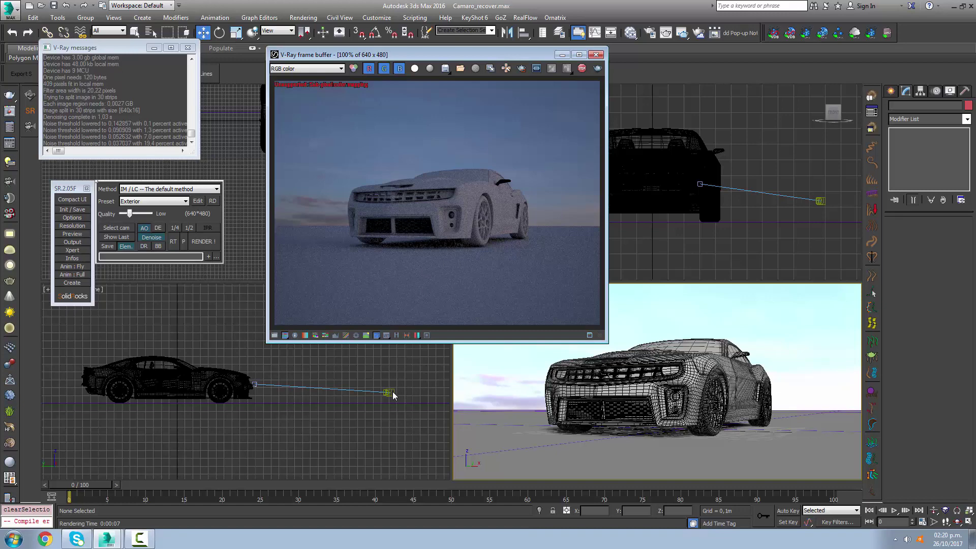
Try f-numbers 6 and 4 on the VRay camera during the real-time render, settle on 5 and end the render.
{"action": "left_click", "coordinate": [392, 392]}
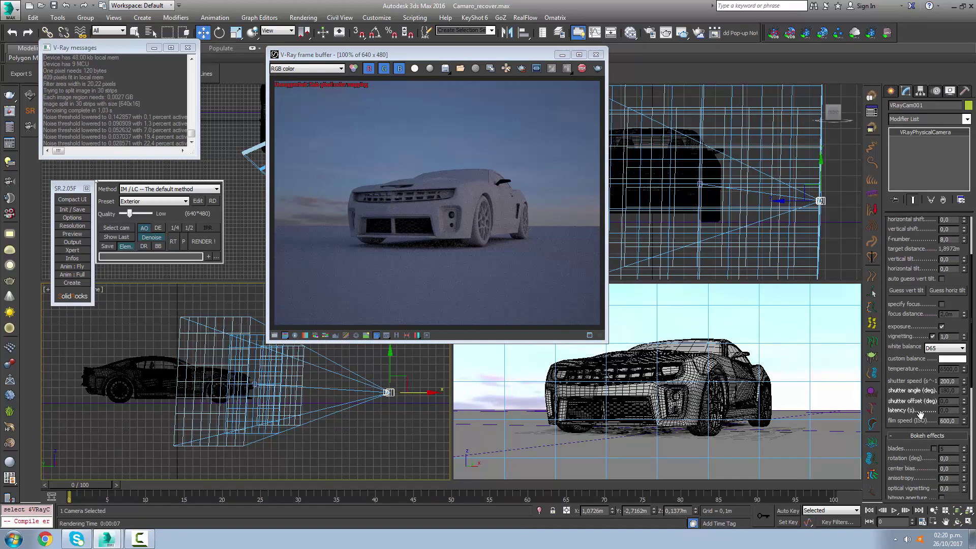
{"action": "scroll", "coordinate": [917, 270], "scroll_direction": "up", "scroll_amount": 1}
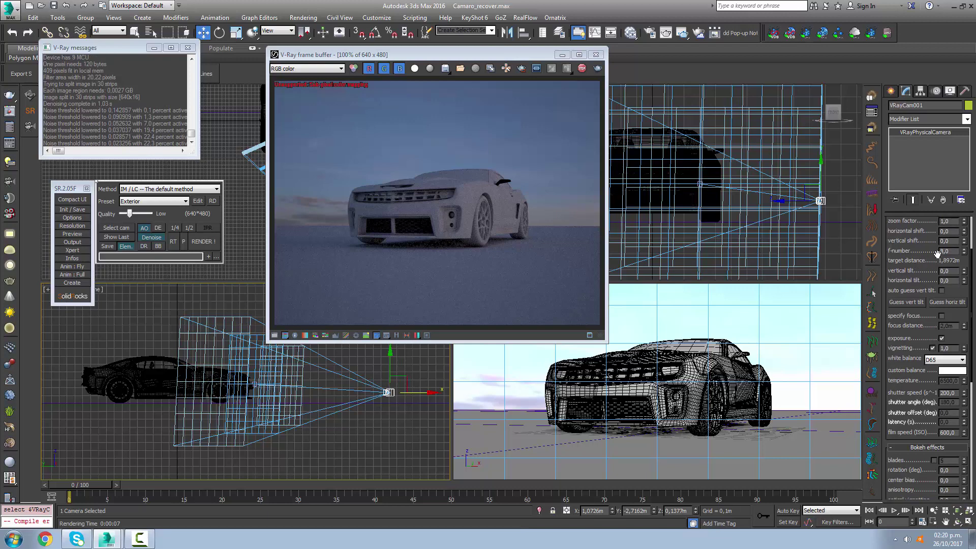
{"action": "type", "text": "6"}
{"action": "key", "text": "Return"}
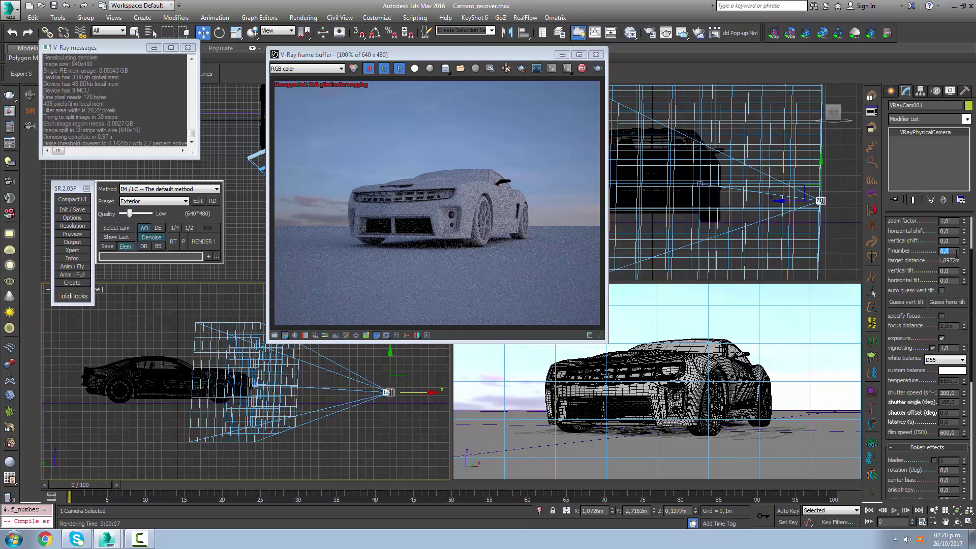
{"action": "type", "text": "4"}
{"action": "key", "text": "Return"}
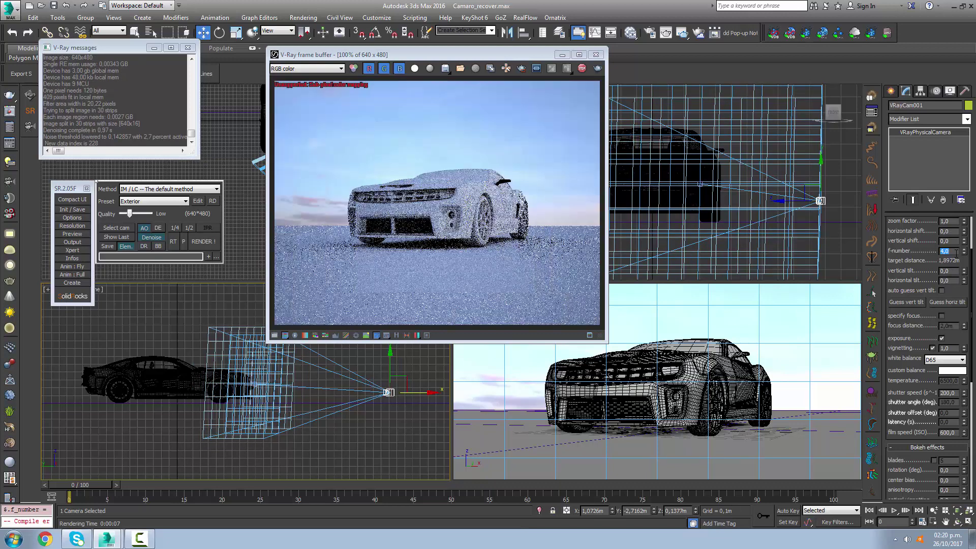
{"action": "type", "text": "5"}
{"action": "key", "text": "Return"}
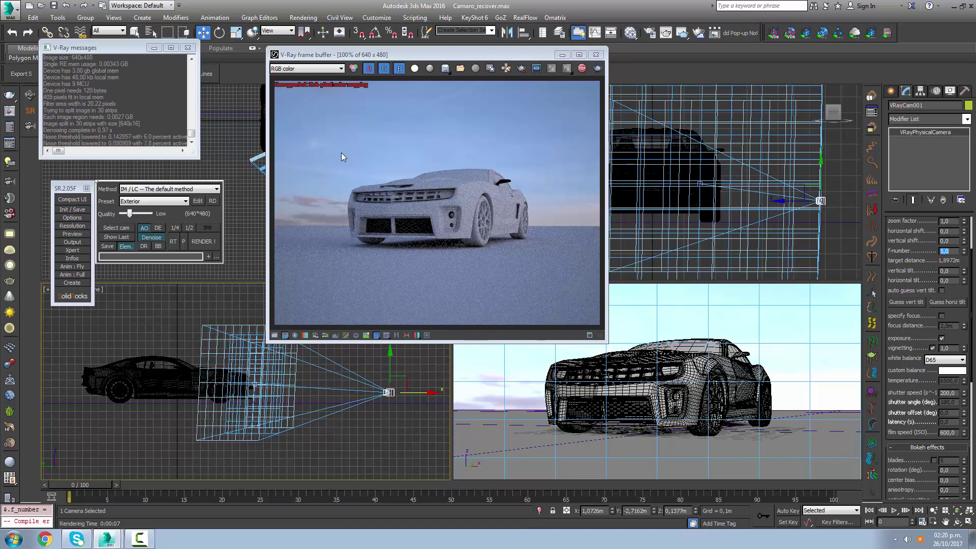
{"action": "left_click", "coordinate": [594, 55]}
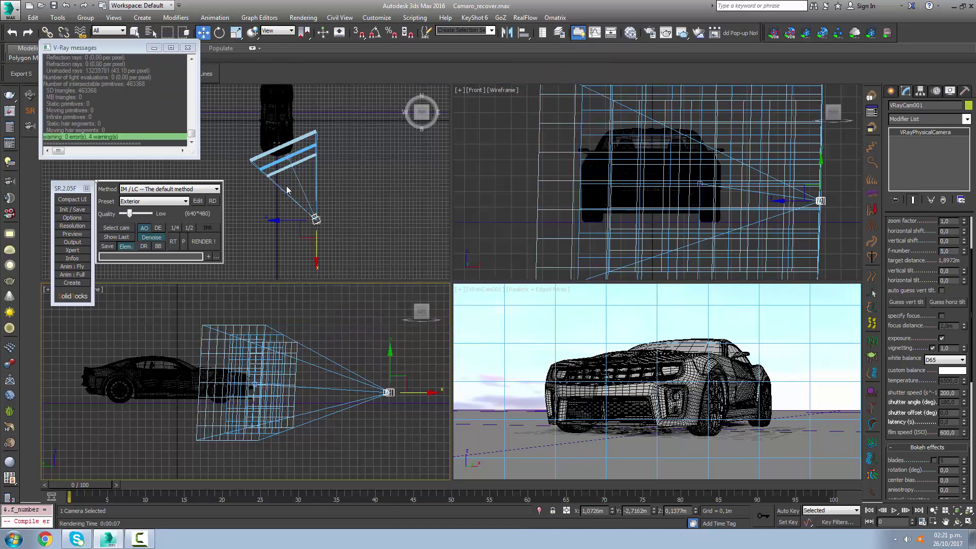
Move the camera target in the plan view closer to the centre of the car's front bumper.
{"action": "scroll", "coordinate": [285, 167], "scroll_direction": "up", "scroll_amount": 5}
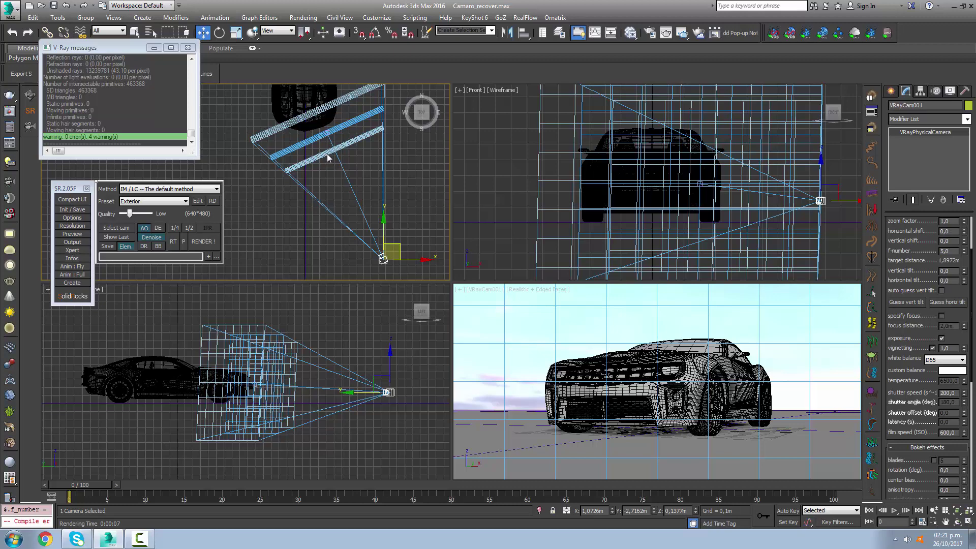
{"action": "scroll", "coordinate": [327, 153], "scroll_direction": "up", "scroll_amount": 5}
{"action": "left_click", "coordinate": [335, 175]}
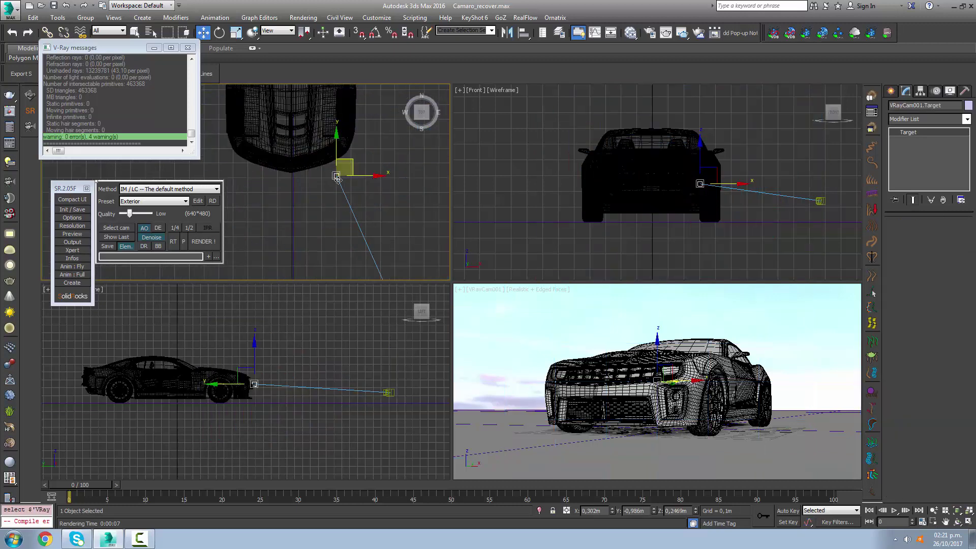
{"action": "mouse_move", "coordinate": [352, 168]}
{"action": "left_mouse_down"}
{"action": "mouse_move", "coordinate": [339, 177]}
{"action": "mouse_move", "coordinate": [351, 169]}
{"action": "mouse_move", "coordinate": [339, 159]}
{"action": "mouse_move", "coordinate": [361, 213]}
{"action": "mouse_move", "coordinate": [333, 165]}
{"action": "left_mouse_up"}
Select the VRay camera and enable depth-of-field in its sampling settings.
{"action": "left_click", "coordinate": [392, 391]}
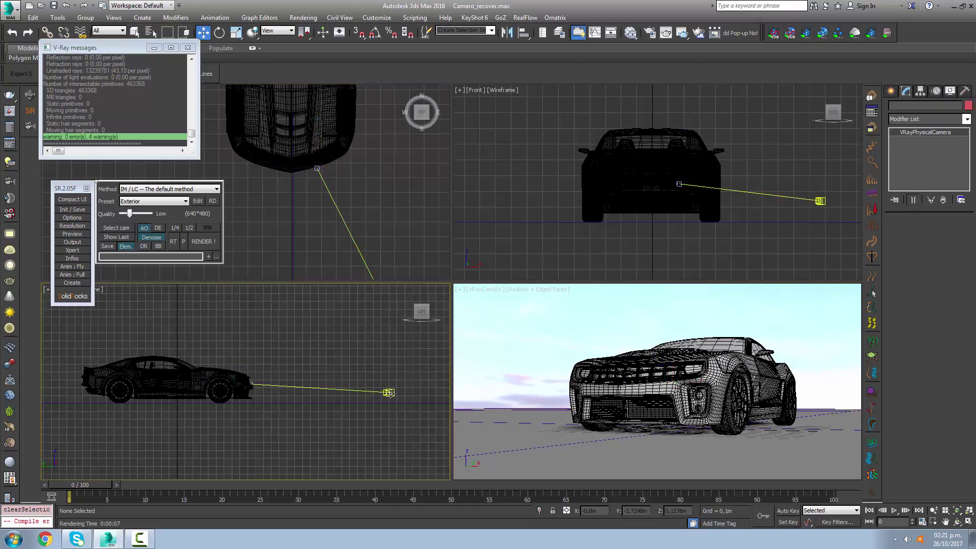
{"action": "middle_click", "coordinate": [558, 372]}
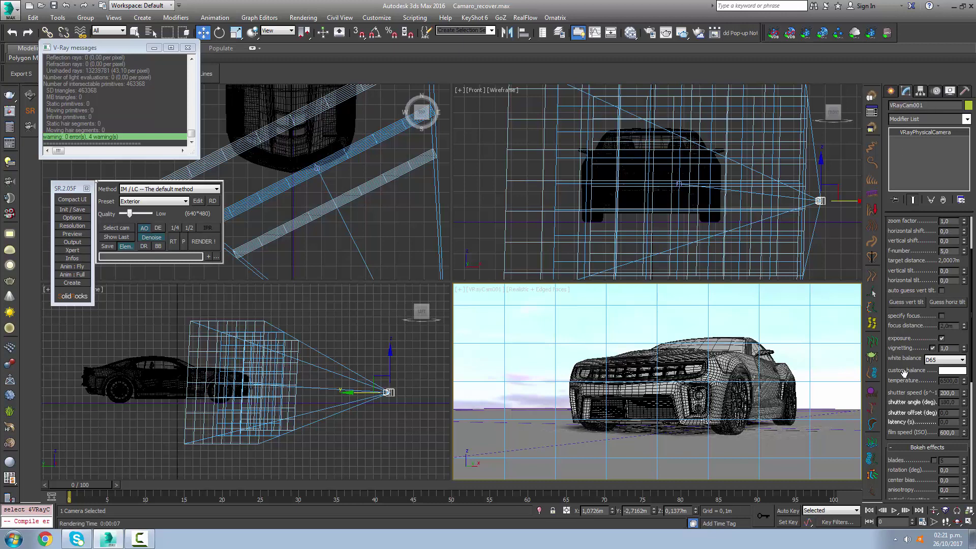
{"action": "left_click_drag", "start_coordinate": [903, 372], "coordinate": [894, 204]}
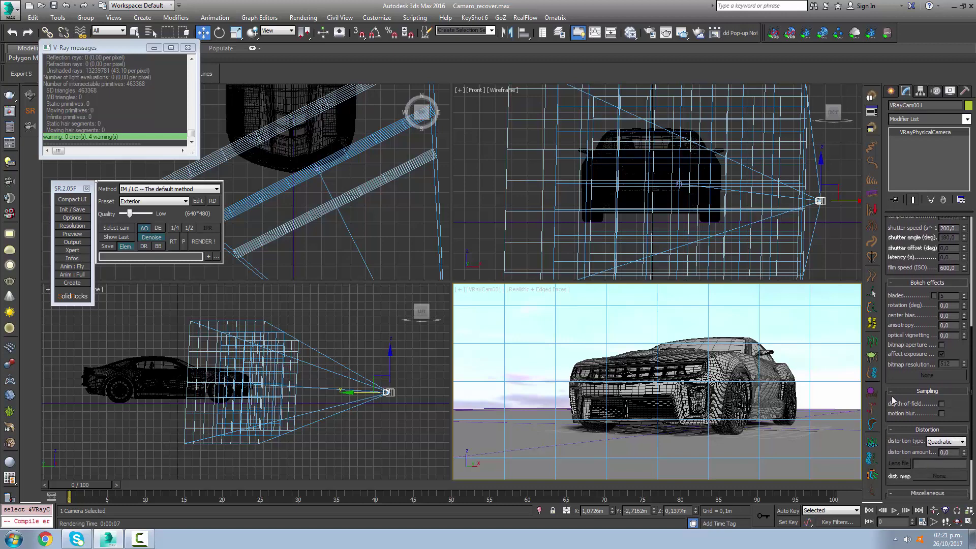
{"action": "left_click", "coordinate": [942, 404]}
{"action": "scroll", "coordinate": [907, 336], "scroll_direction": "up", "scroll_amount": 5}
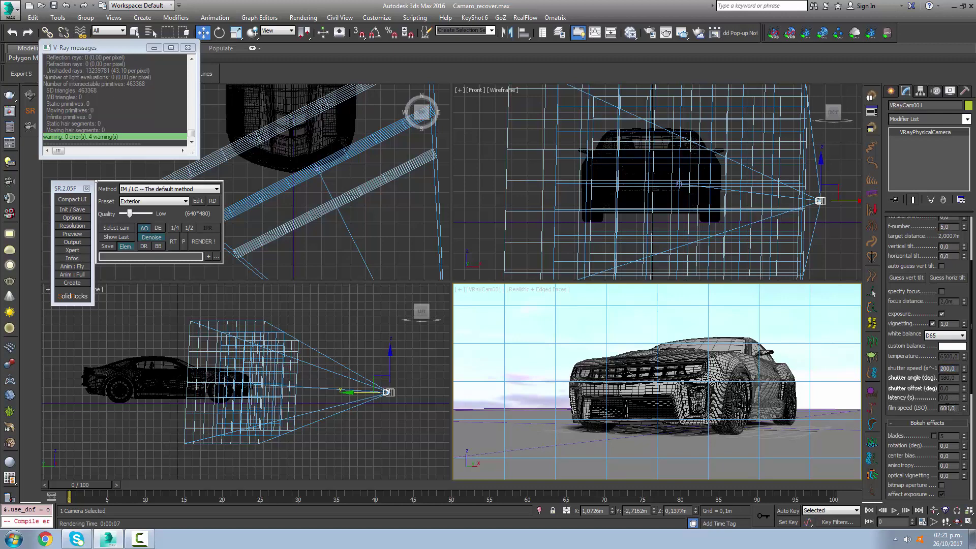
Render the camera view and examine the depth of field up close across the car's front and wheels.
{"action": "left_click", "coordinate": [684, 336]}
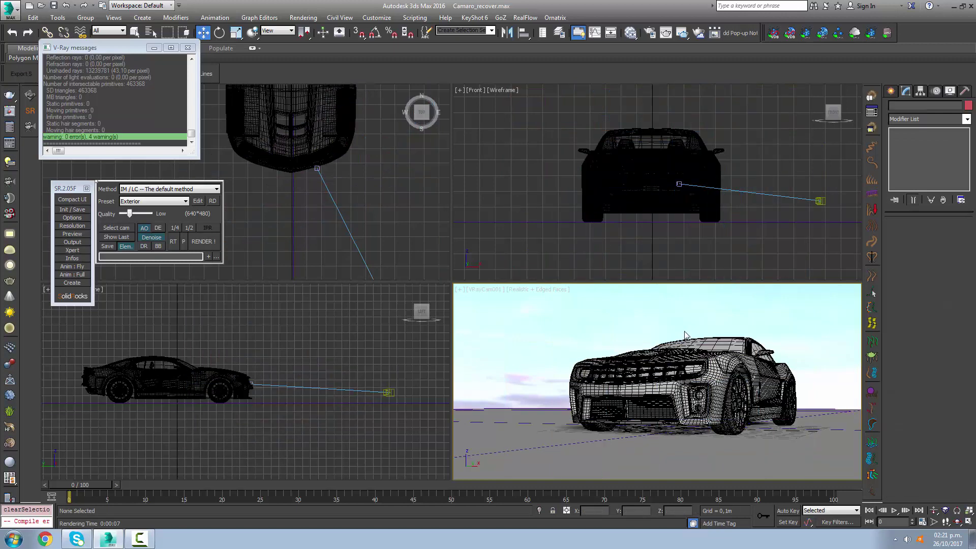
{"action": "left_click", "coordinate": [214, 241]}
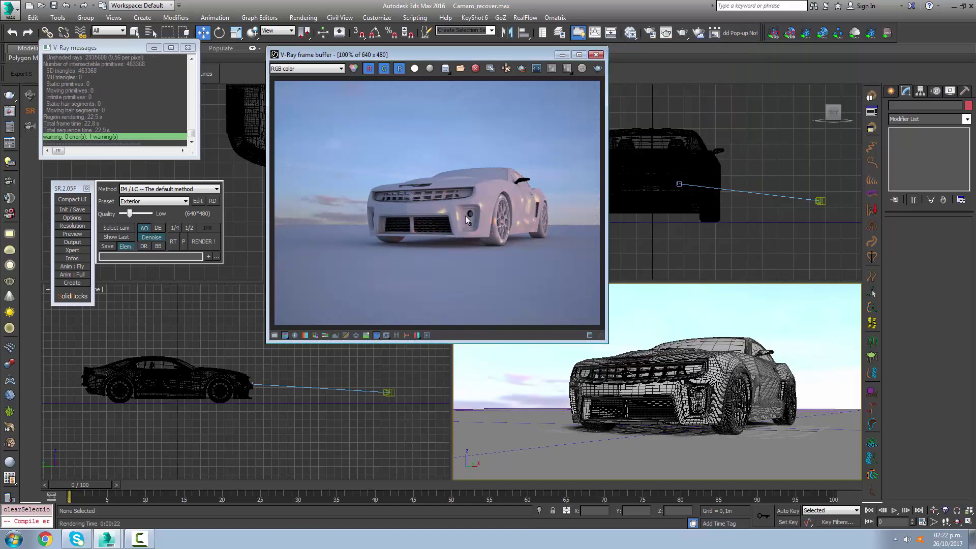
{"action": "scroll", "coordinate": [420, 225], "scroll_direction": "up", "scroll_amount": 1}
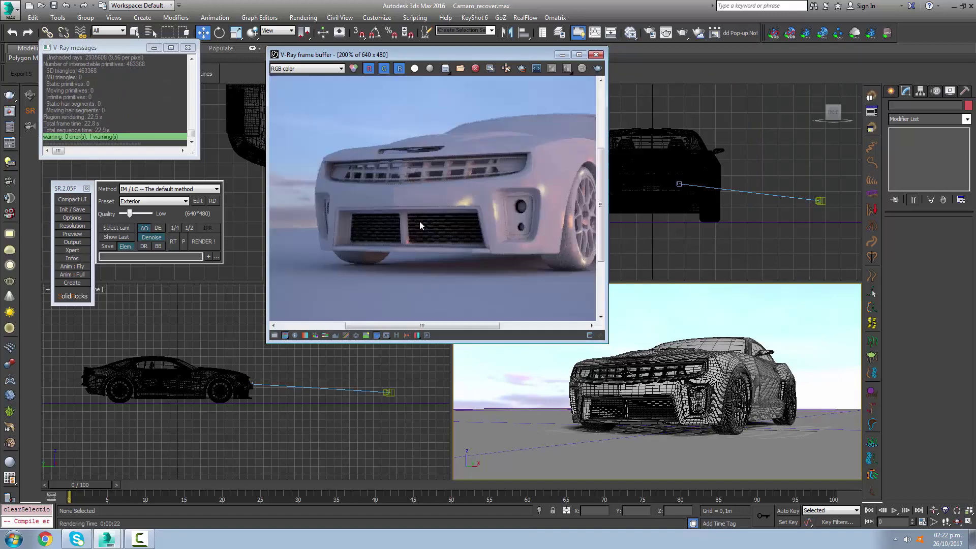
{"action": "middle_click_drag", "start_coordinate": [386, 206], "coordinate": [345, 205]}
{"action": "scroll", "coordinate": [577, 218], "scroll_direction": "up", "scroll_amount": 1}
{"action": "middle_click_drag", "start_coordinate": [577, 218], "coordinate": [493, 221]}
{"action": "scroll", "coordinate": [493, 221], "scroll_direction": "down", "scroll_amount": 3}
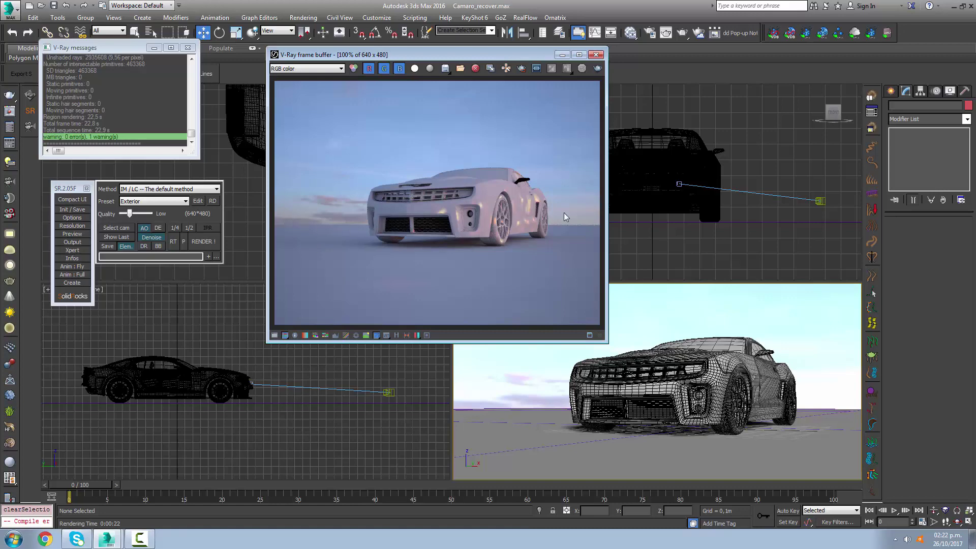
{"action": "left_click", "coordinate": [596, 55]}
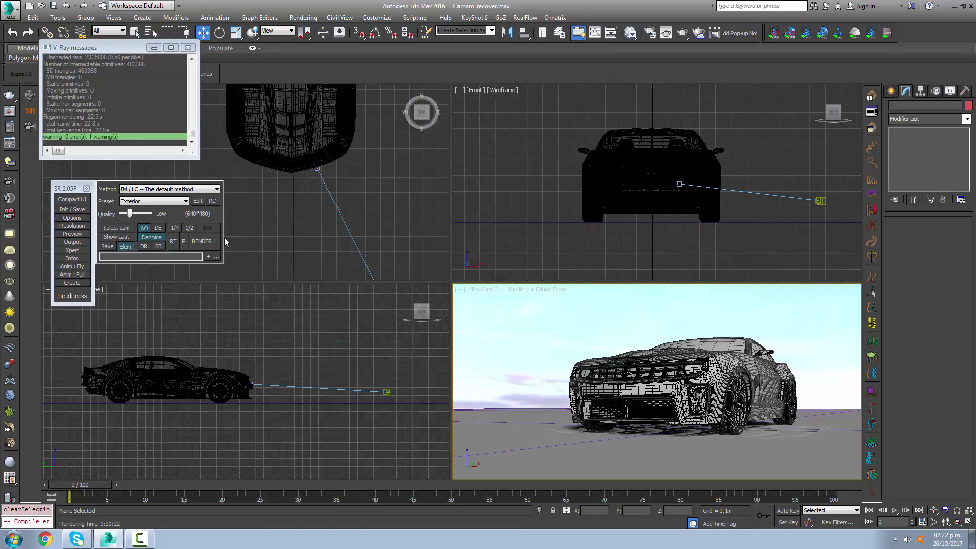
Start another test render of the camera view and abort it.
{"action": "left_click", "coordinate": [203, 242]}
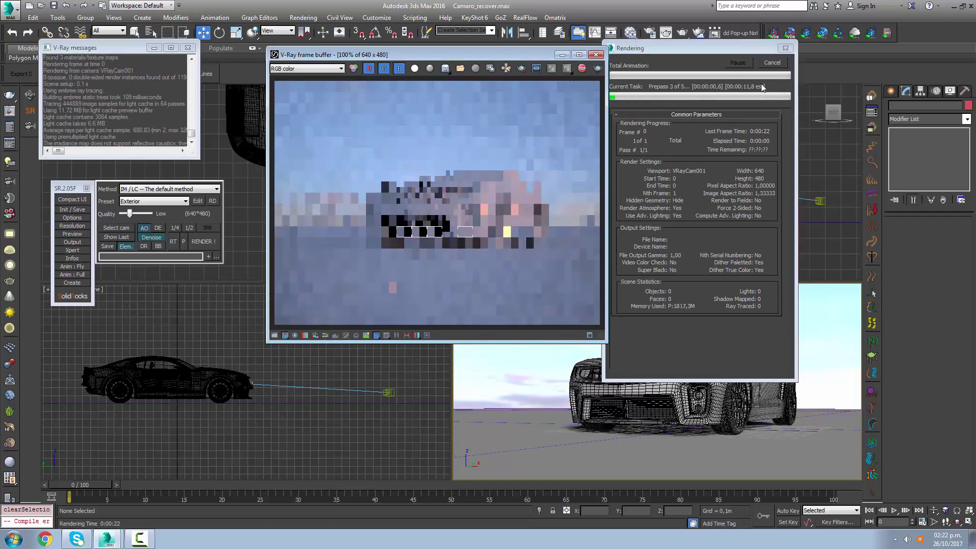
{"action": "left_click", "coordinate": [596, 54]}
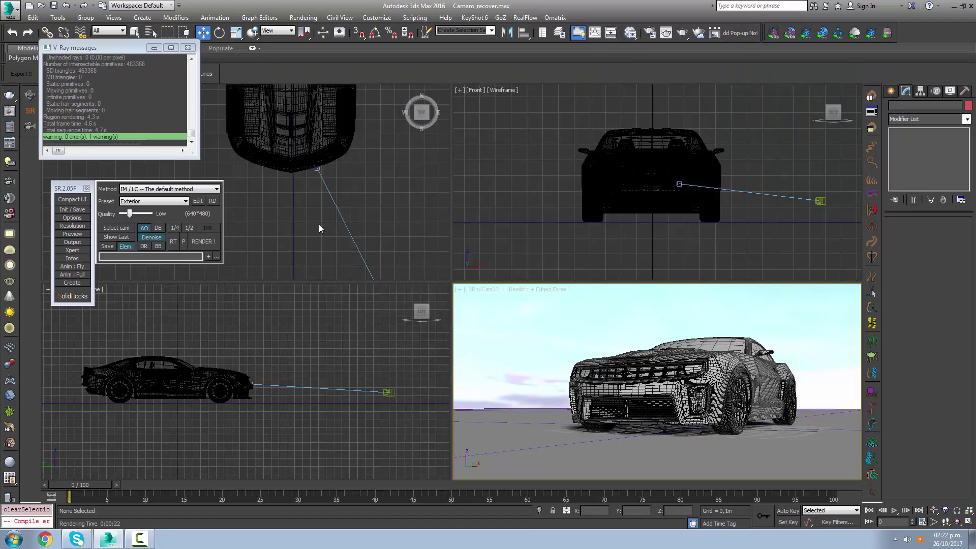
Show the safe frame in the camera view and move the camera farther from the car, to about X 1.37 m, Y -3.54 m.
{"action": "middle_click_drag", "start_coordinate": [516, 351], "coordinate": [515, 356]}
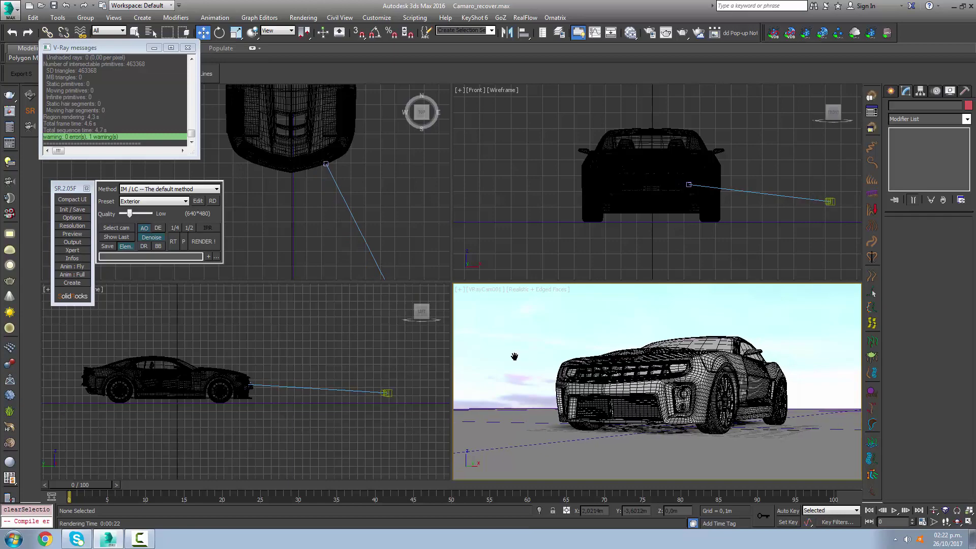
{"action": "key", "text": "shift+f"}
{"action": "left_click", "coordinate": [386, 393]}
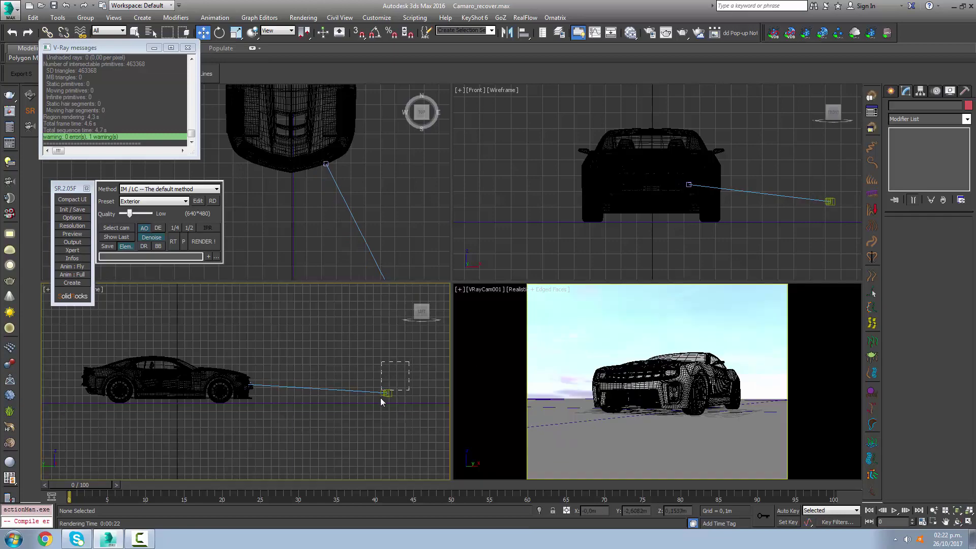
{"action": "left_click_drag", "start_coordinate": [409, 391], "coordinate": [367, 390]}
{"action": "middle_click_drag", "start_coordinate": [323, 184], "coordinate": [315, 179]}
{"action": "scroll", "coordinate": [315, 179], "scroll_direction": "down", "scroll_amount": 5}
{"action": "left_click_drag", "start_coordinate": [339, 216], "coordinate": [364, 248]}
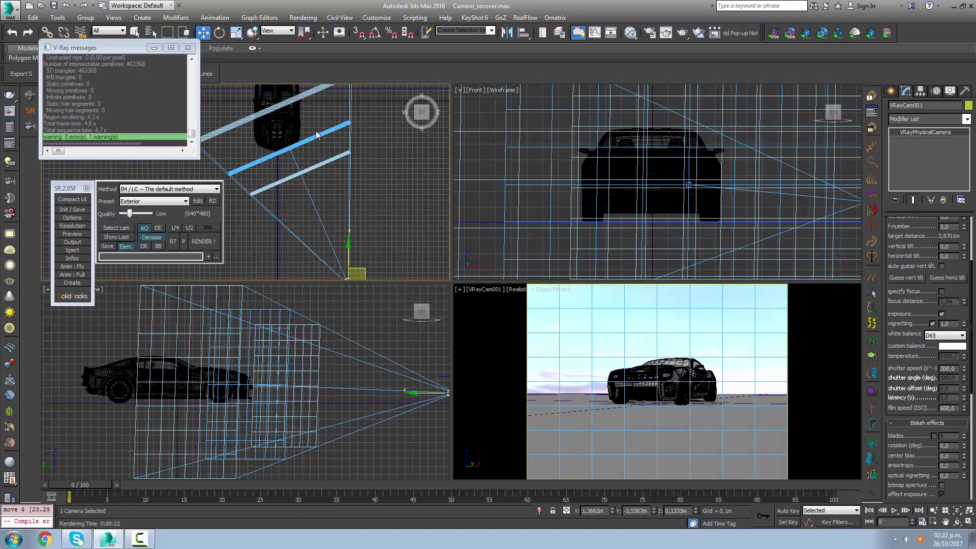
Move the VRay camera closer to the car's front and raise it, to about X 0.81 m, Y -2.13 m, Z 0.21 m.
{"action": "scroll", "coordinate": [356, 213], "scroll_direction": "up", "scroll_amount": 6}
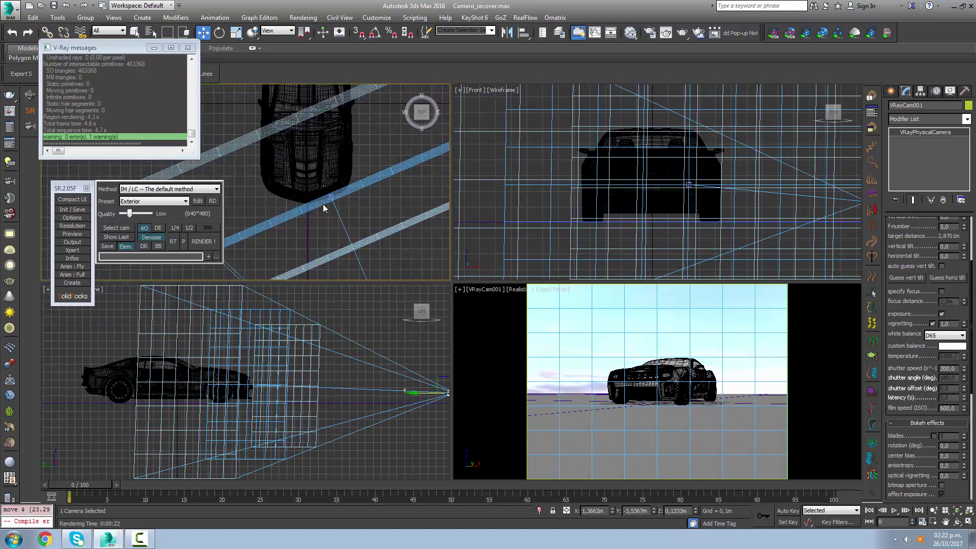
{"action": "scroll", "coordinate": [352, 126], "scroll_direction": "down", "scroll_amount": 3}
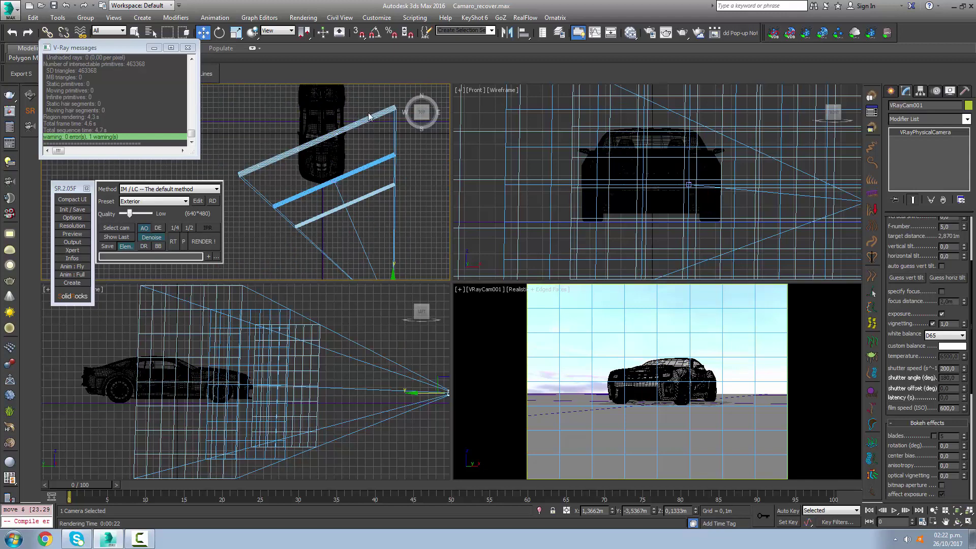
{"action": "middle_click_drag", "start_coordinate": [371, 183], "coordinate": [339, 123]}
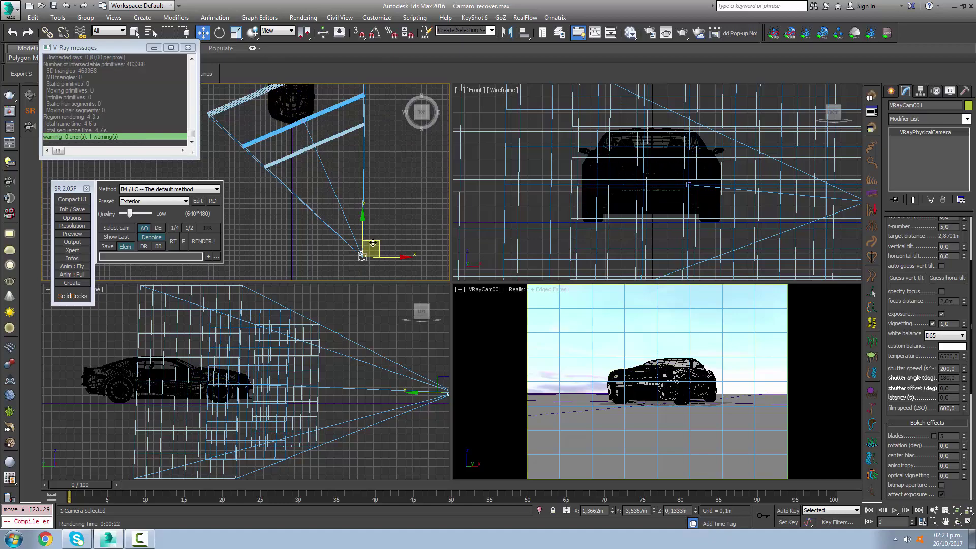
{"action": "left_click_drag", "start_coordinate": [373, 243], "coordinate": [347, 174]}
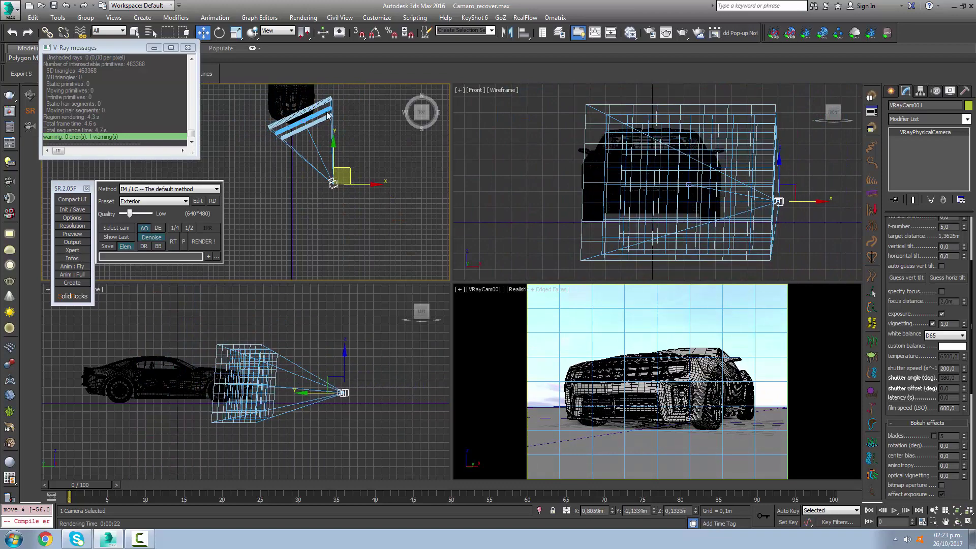
{"action": "left_click_drag", "start_coordinate": [340, 368], "coordinate": [340, 361]}
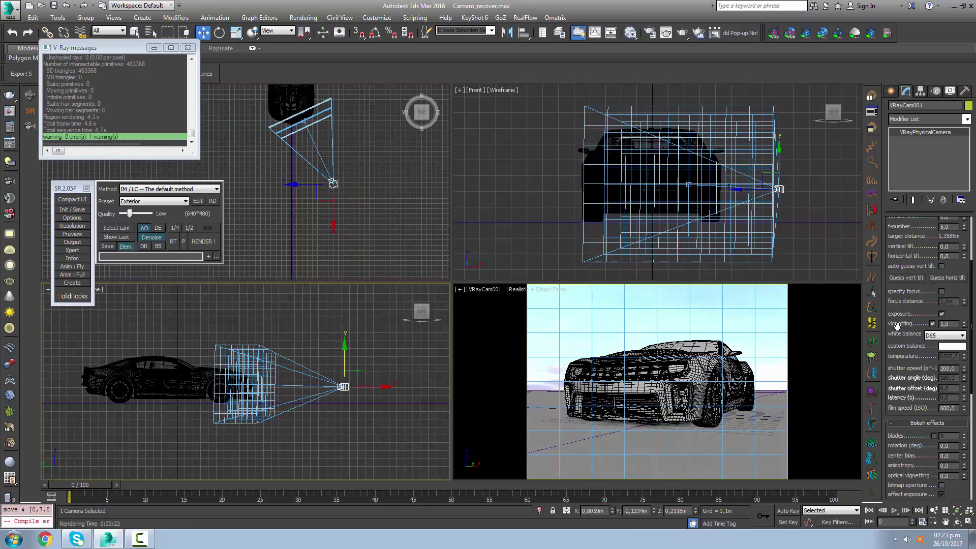
Set the camera's f-number to 3 and start a real-time render of the camera view.
{"action": "scroll", "coordinate": [910, 315], "scroll_direction": "up", "scroll_amount": 4}
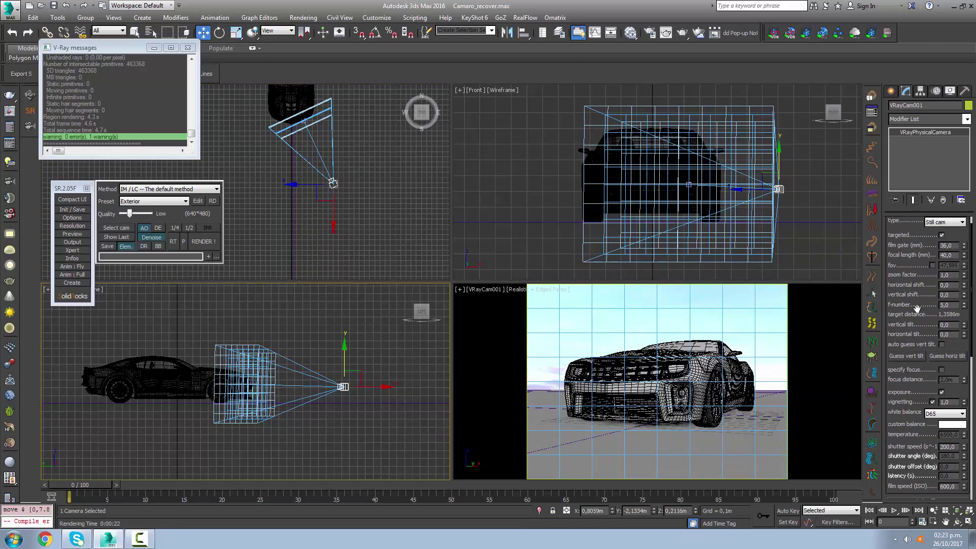
{"action": "left_click_drag", "start_coordinate": [965, 307], "coordinate": [921, 328]}
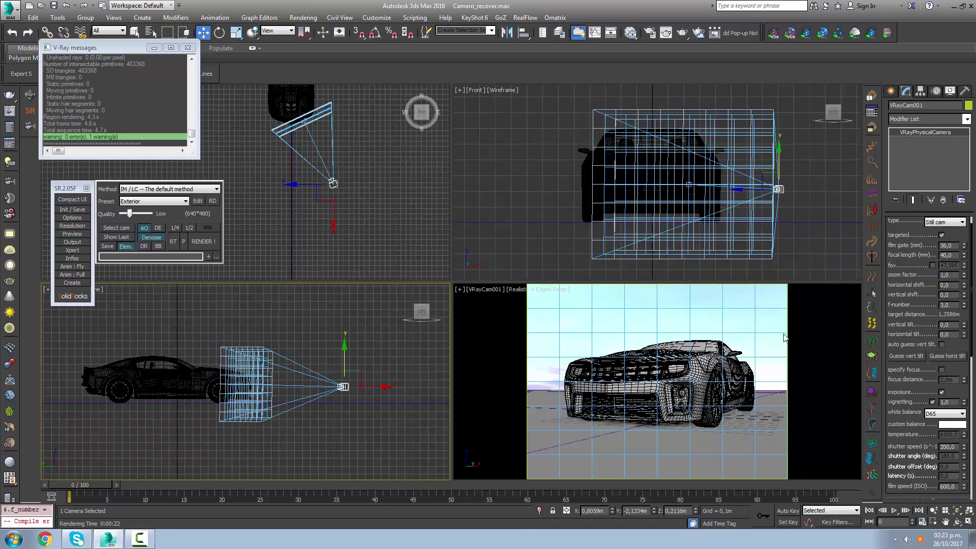
{"action": "right_click", "coordinate": [493, 328]}
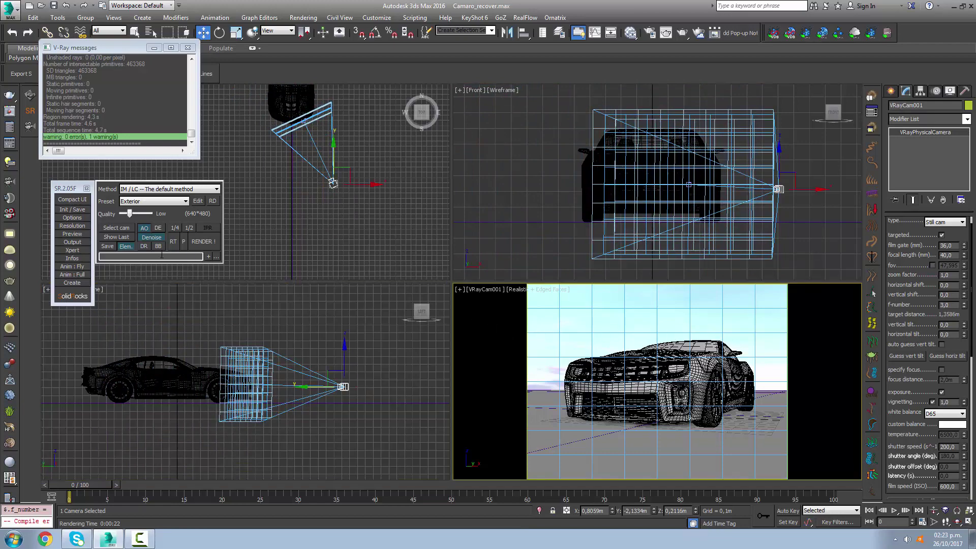
{"action": "left_click", "coordinate": [201, 242]}
{"action": "left_click", "coordinate": [172, 242]}
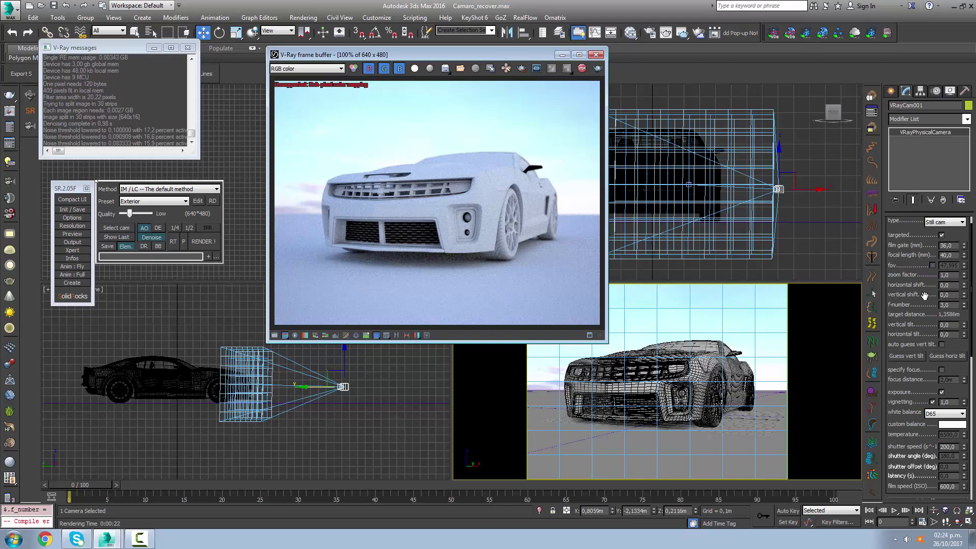
Set the camera's f-number to 1 for a shallower depth of field.
{"action": "left_click", "coordinate": [950, 305]}
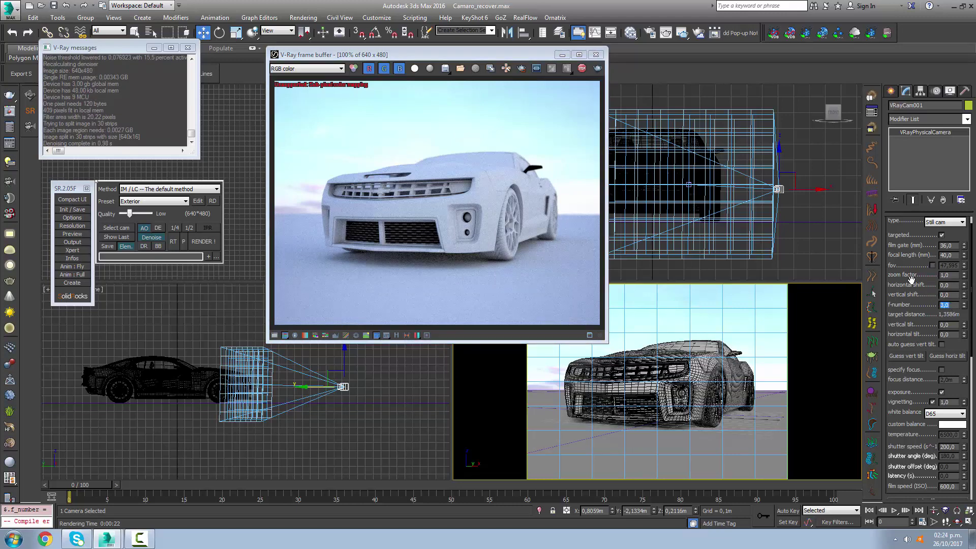
{"action": "type", "text": "1"}
{"action": "key", "text": "Return"}
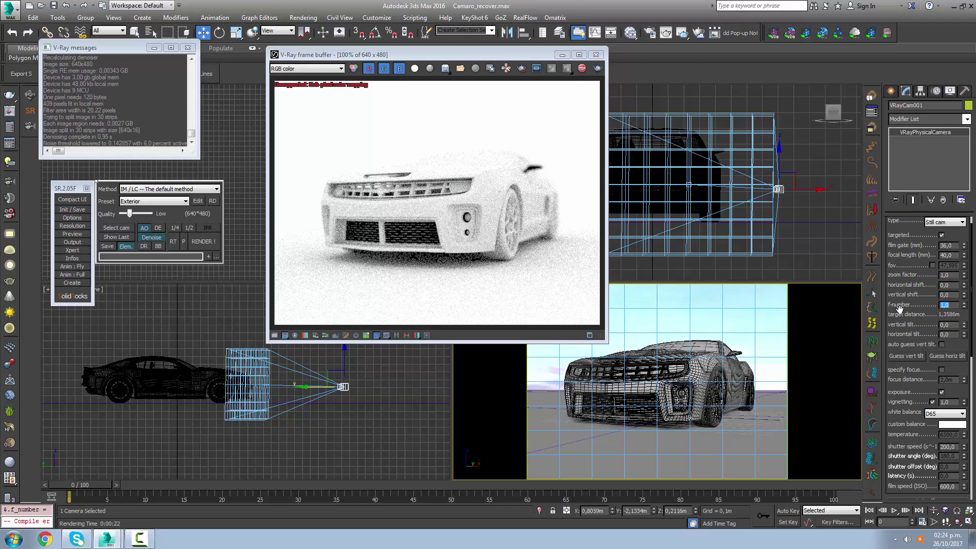
Reduce the camera's film speed (ISO) to 400, and further to 100.
{"action": "left_click_drag", "start_coordinate": [898, 308], "coordinate": [881, 204]}
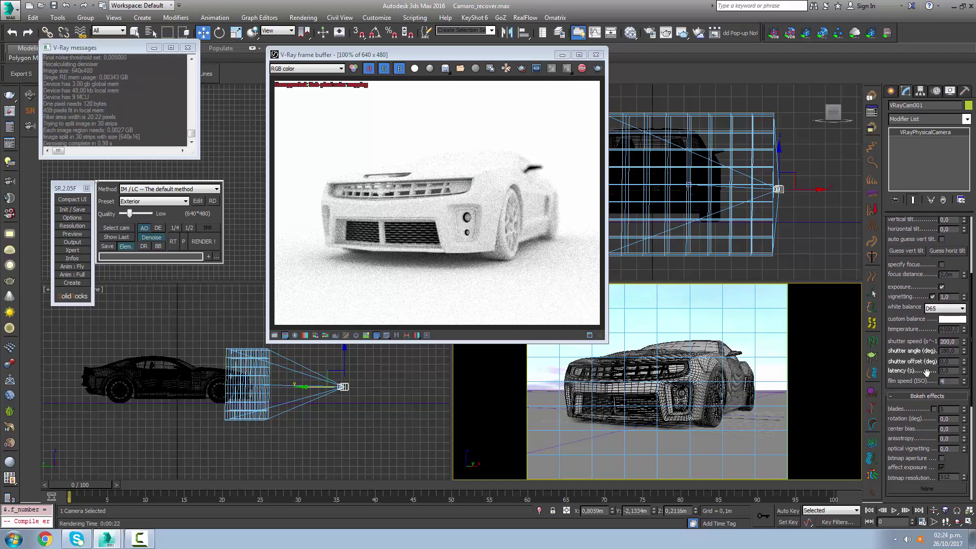
{"action": "type", "text": "00"}
{"action": "key", "text": "Return"}
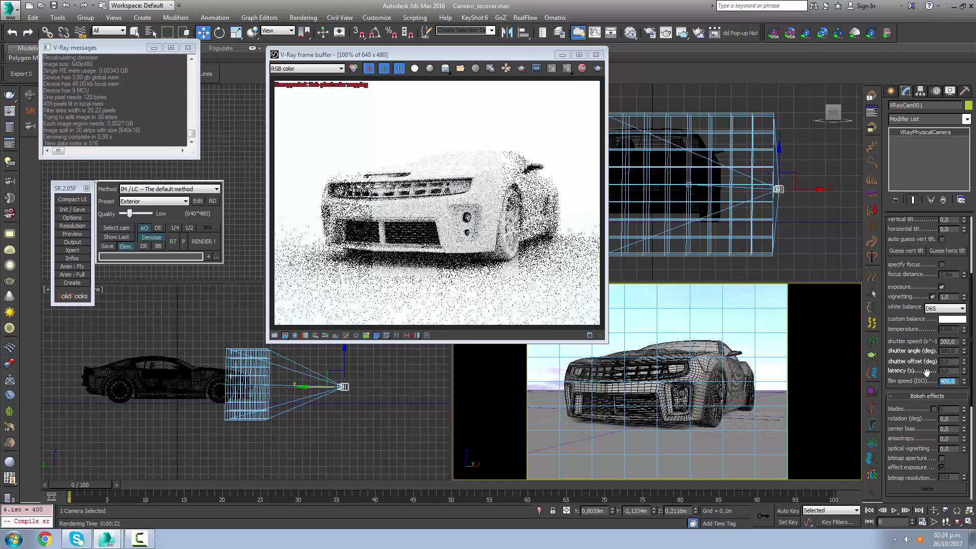
{"action": "type", "text": "100"}
{"action": "key", "text": "Return"}
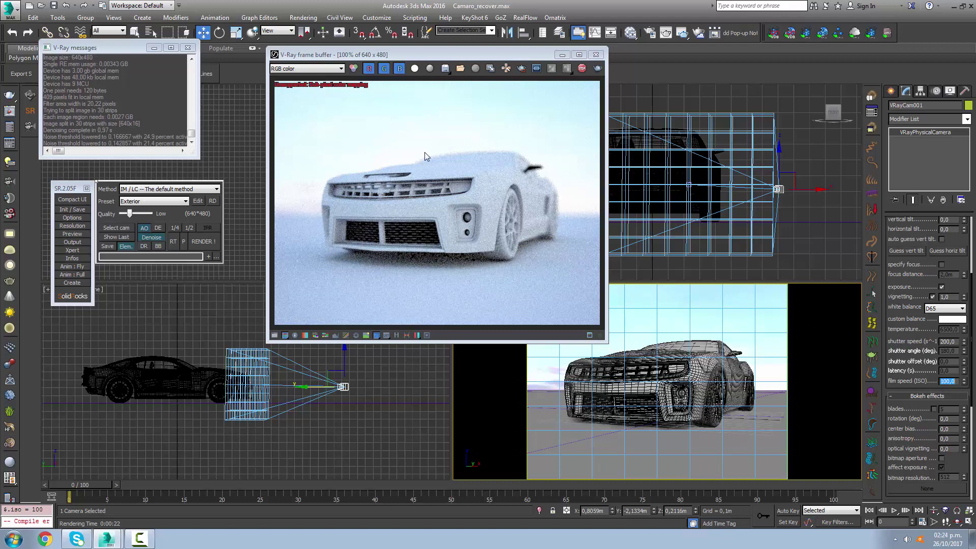
Raise the camera's shutter speed to 250, and further to 300, to darken the exposure.
{"action": "double_click", "coordinate": [953, 341]}
{"action": "type", "text": "250"}
{"action": "key", "text": "Return"}
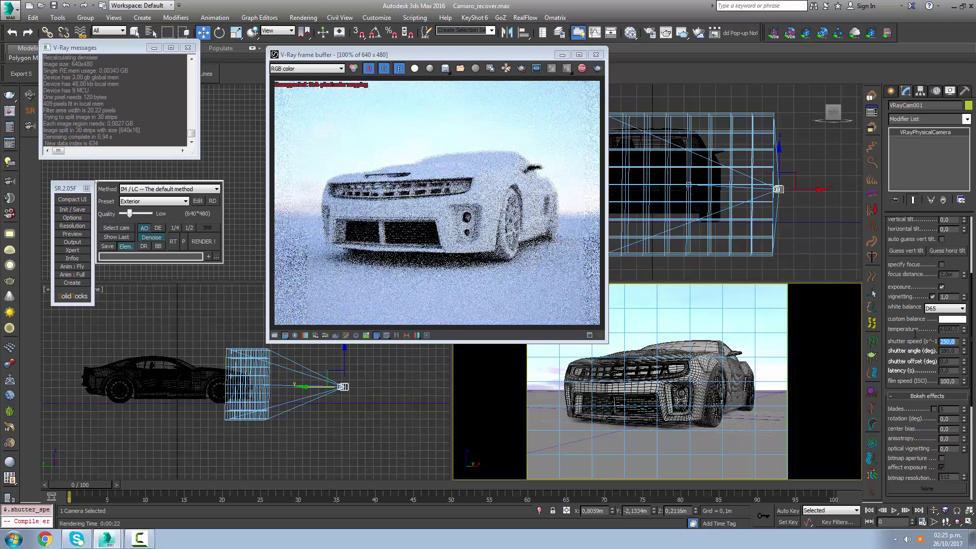
{"action": "type", "text": "300"}
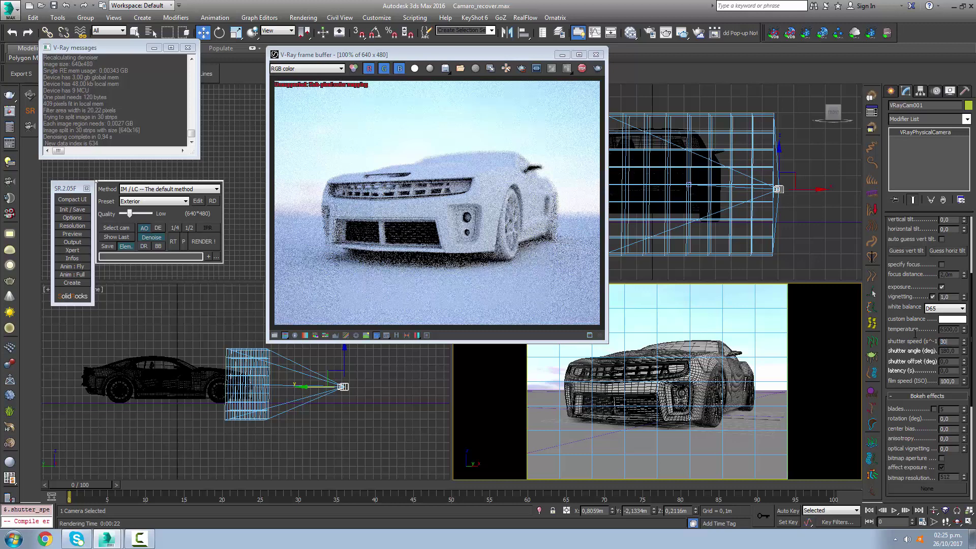
{"action": "key", "text": "Return"}
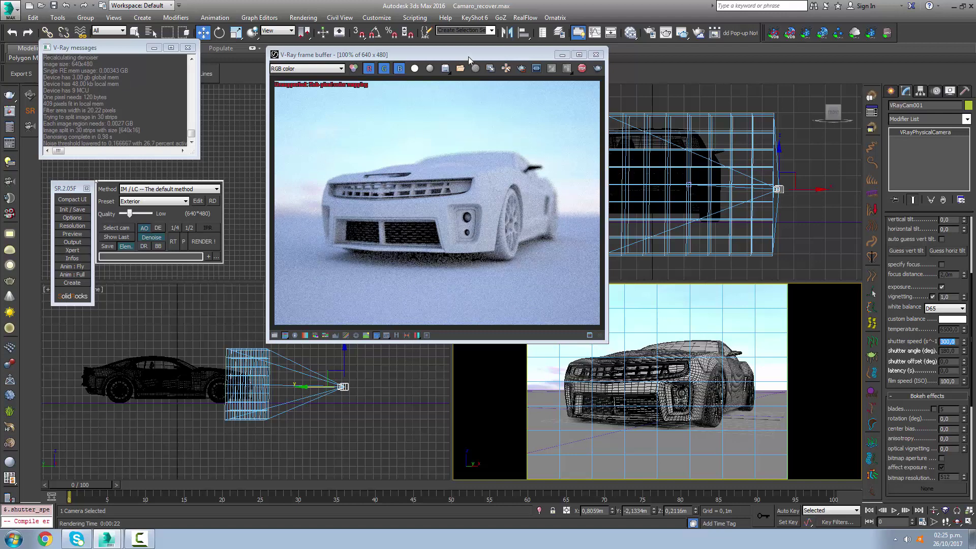
Move the frame buffer off the top view and shift the camera target to the car's rear side, about X 0.37 m, Y 0.54 m.
{"action": "left_click_drag", "start_coordinate": [468, 57], "coordinate": [542, 54]}
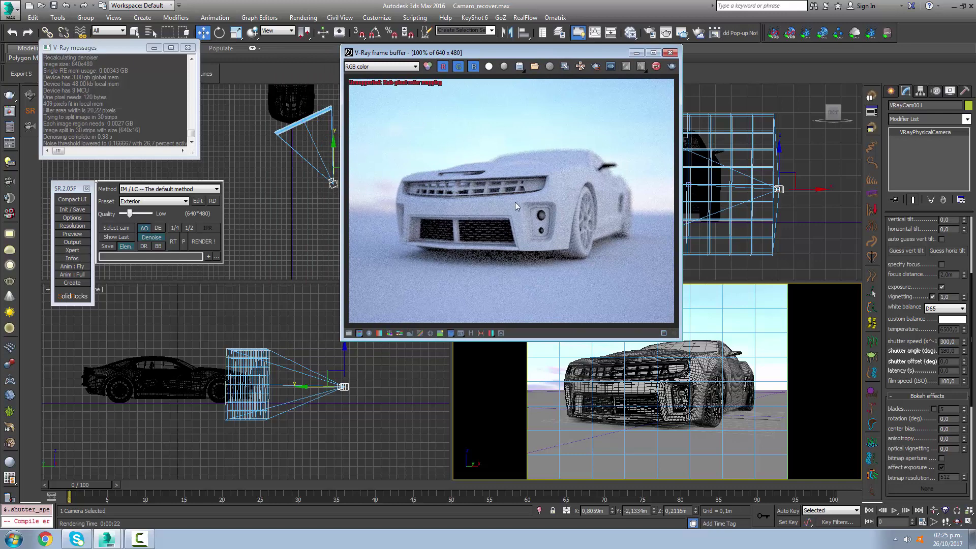
{"action": "scroll", "coordinate": [314, 179], "scroll_direction": "up", "scroll_amount": 10}
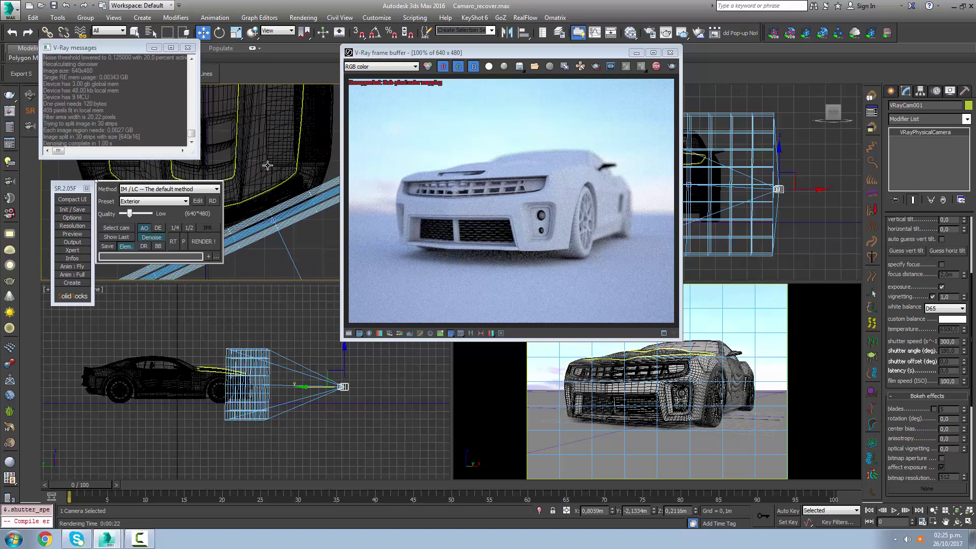
{"action": "scroll", "coordinate": [247, 189], "scroll_direction": "down", "scroll_amount": 3}
{"action": "scroll", "coordinate": [247, 190], "scroll_direction": "up", "scroll_amount": 6}
{"action": "scroll", "coordinate": [247, 190], "scroll_direction": "down", "scroll_amount": 3}
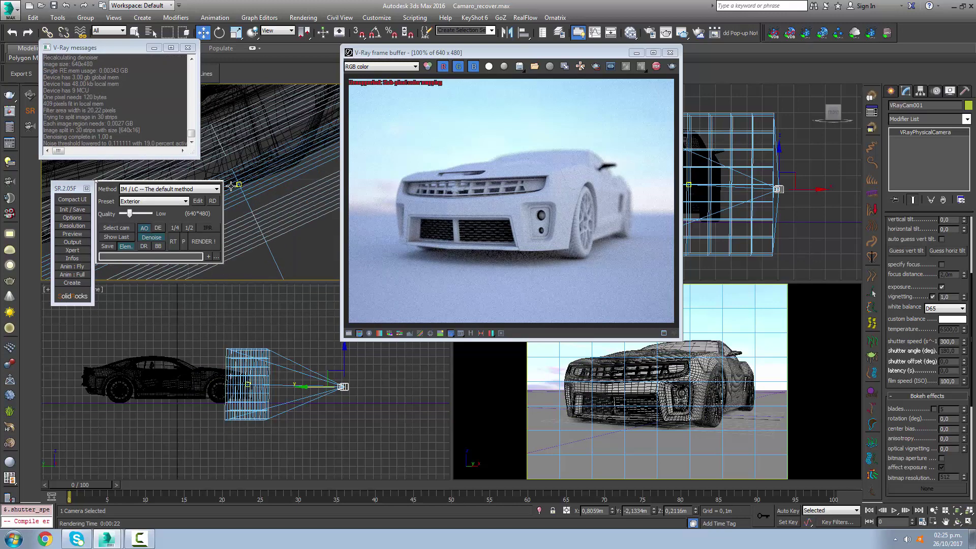
{"action": "left_click", "coordinate": [248, 182]}
{"action": "scroll", "coordinate": [248, 183], "scroll_direction": "down", "scroll_amount": 5}
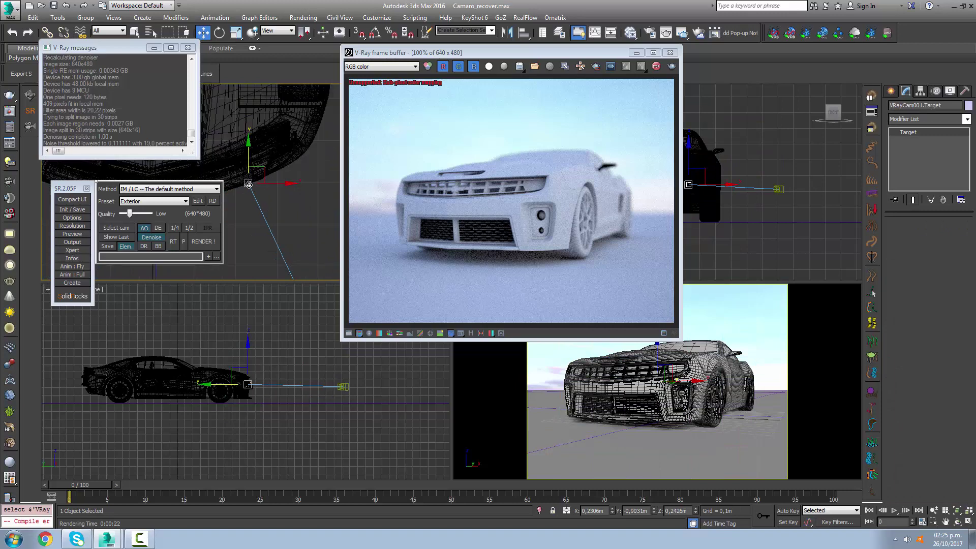
{"action": "middle_click_drag", "start_coordinate": [264, 214], "coordinate": [274, 233]}
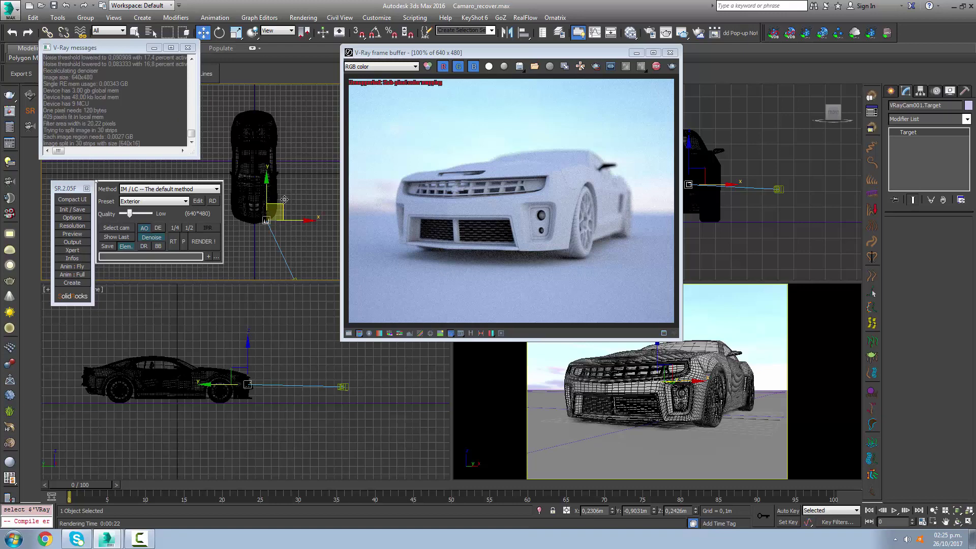
{"action": "left_click_drag", "start_coordinate": [284, 199], "coordinate": [292, 131]}
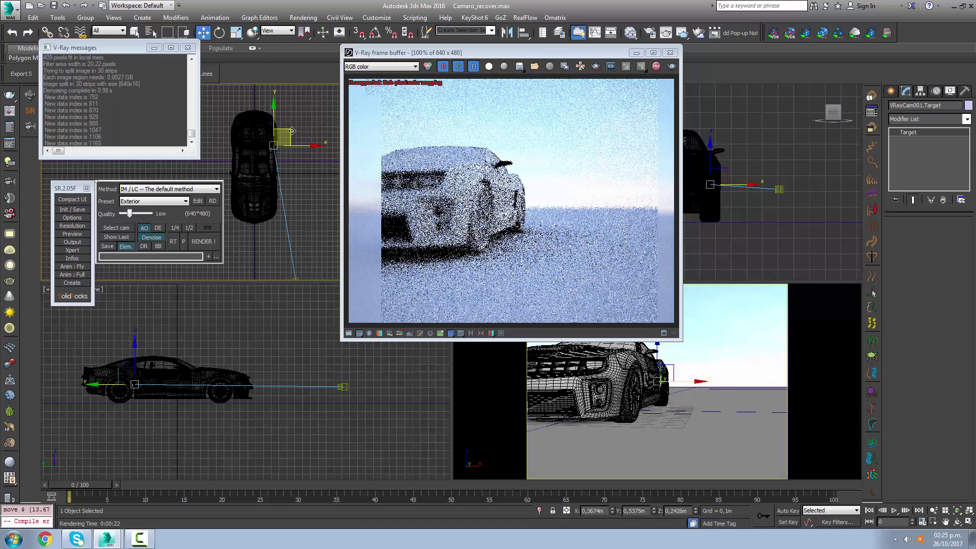
Select the VRay camera and move it close to the car's front wheel, to about X 0.79 m, Y -1.18 m.
{"action": "scroll", "coordinate": [270, 218], "scroll_direction": "down", "scroll_amount": 2}
{"action": "left_click", "coordinate": [269, 219]}
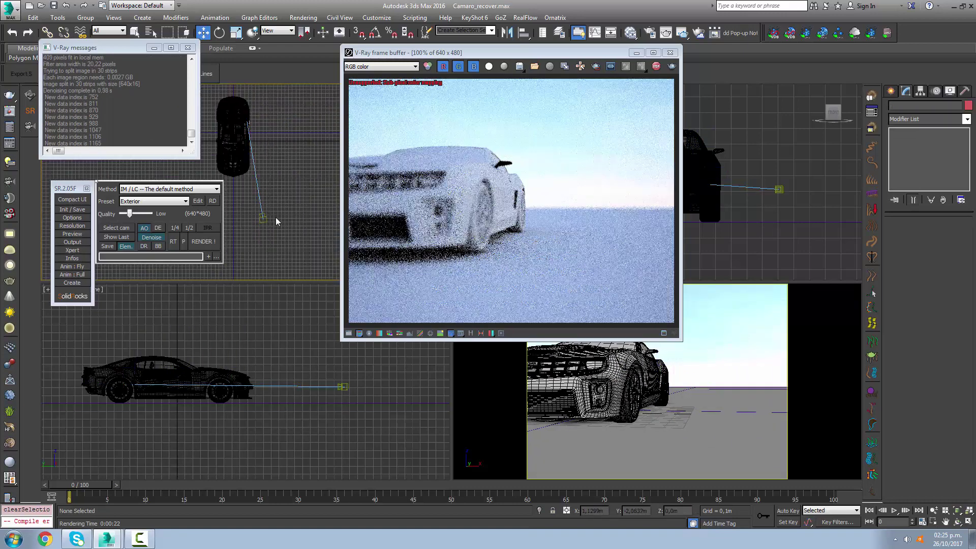
{"action": "left_click", "coordinate": [263, 220]}
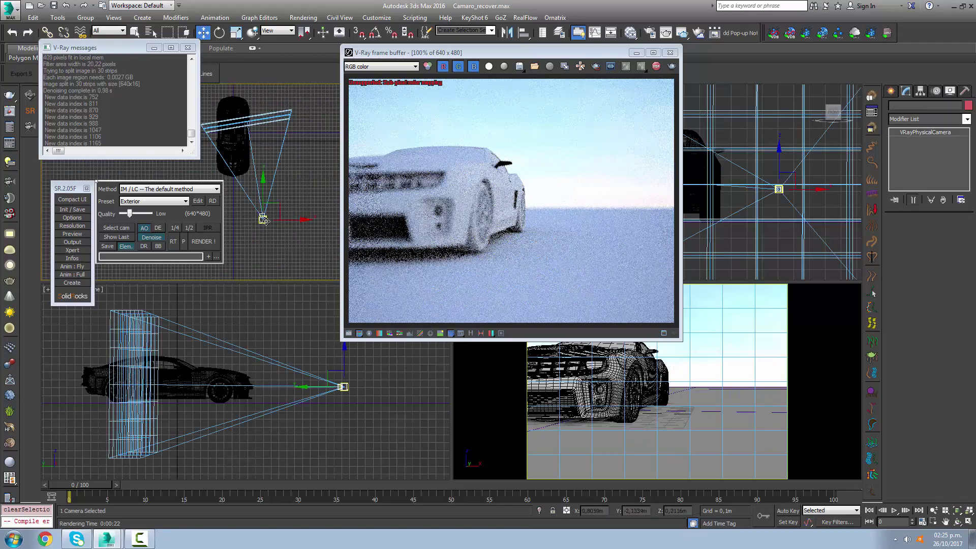
{"action": "left_click_drag", "start_coordinate": [263, 219], "coordinate": [262, 183]}
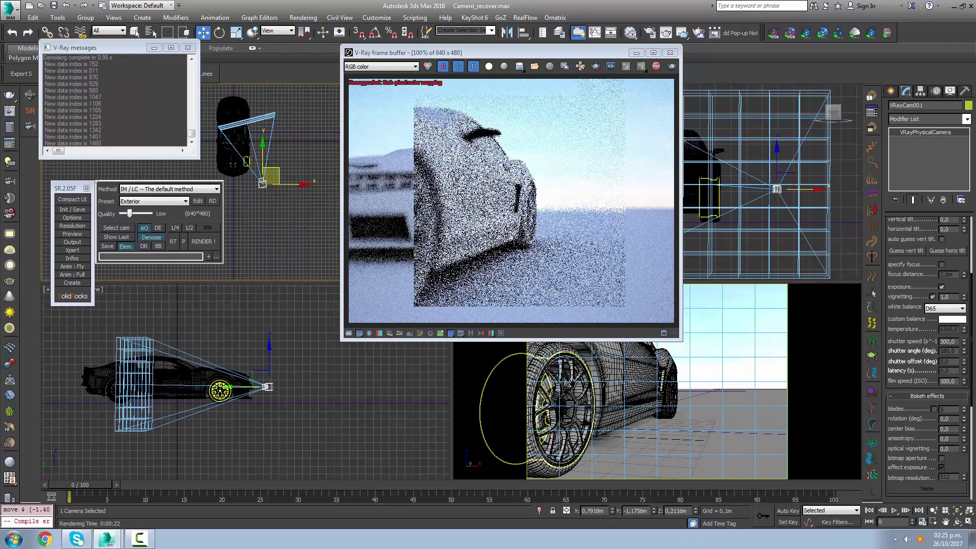
Reframe the camera view by panning and walking through so the front wheel and car side fill the shot.
{"action": "middle_click_drag", "start_coordinate": [572, 382], "coordinate": [854, 463]}
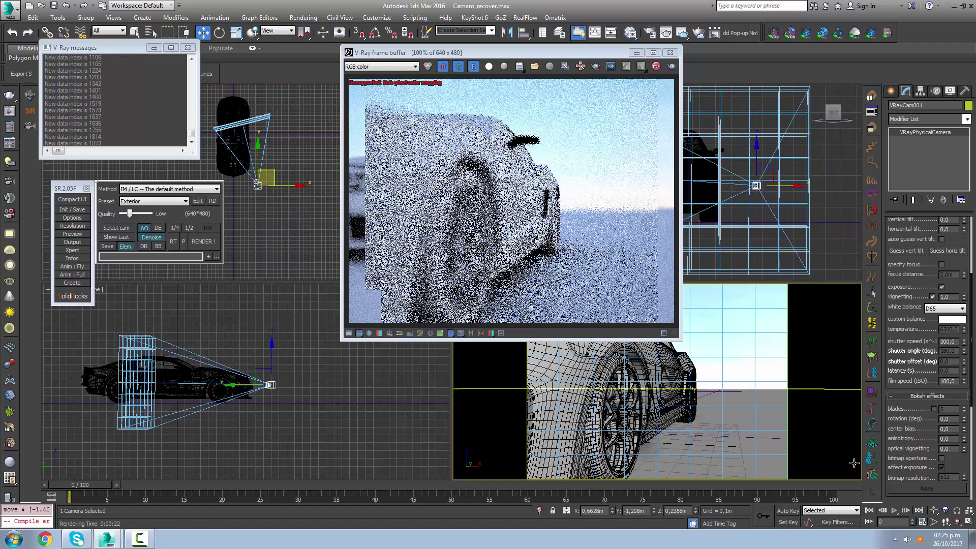
{"action": "key", "text": "Up"}
{"action": "left_click_drag", "start_coordinate": [853, 463], "coordinate": [692, 439]}
{"action": "key", "text": "Up"}
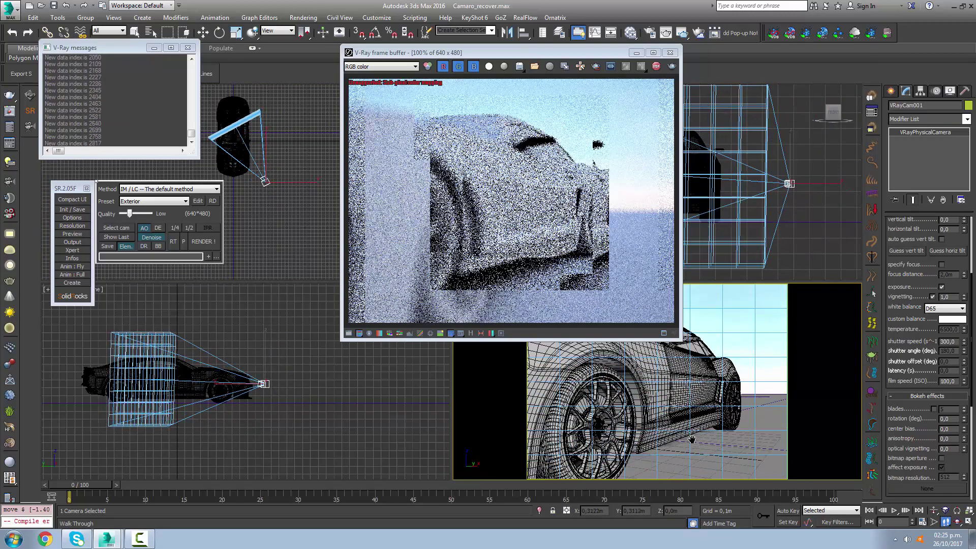
{"action": "right_click", "coordinate": [692, 439]}
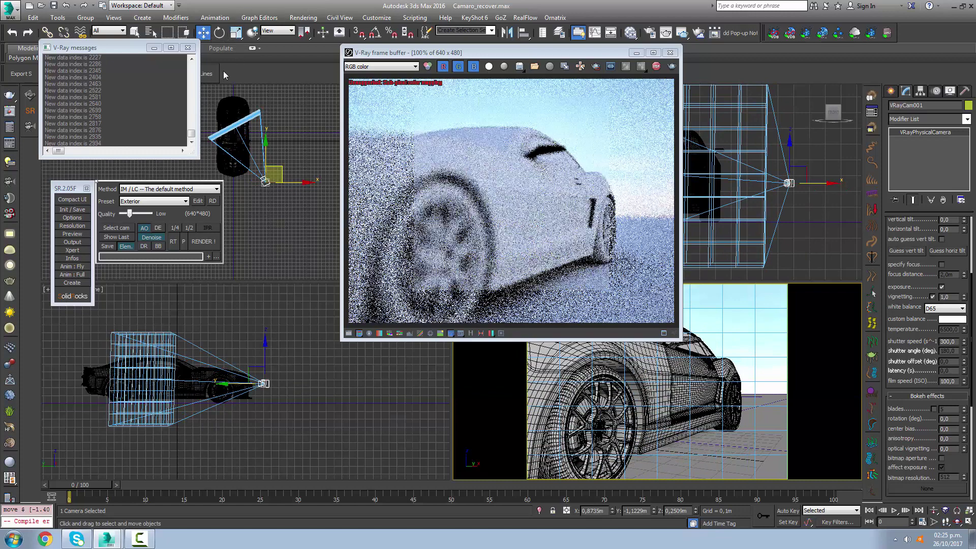
Select VRayCam001.Target by name and move it beside the car's rear, to about X 0.37 m, Y 0.56 m.
{"action": "left_click", "coordinate": [151, 32]}
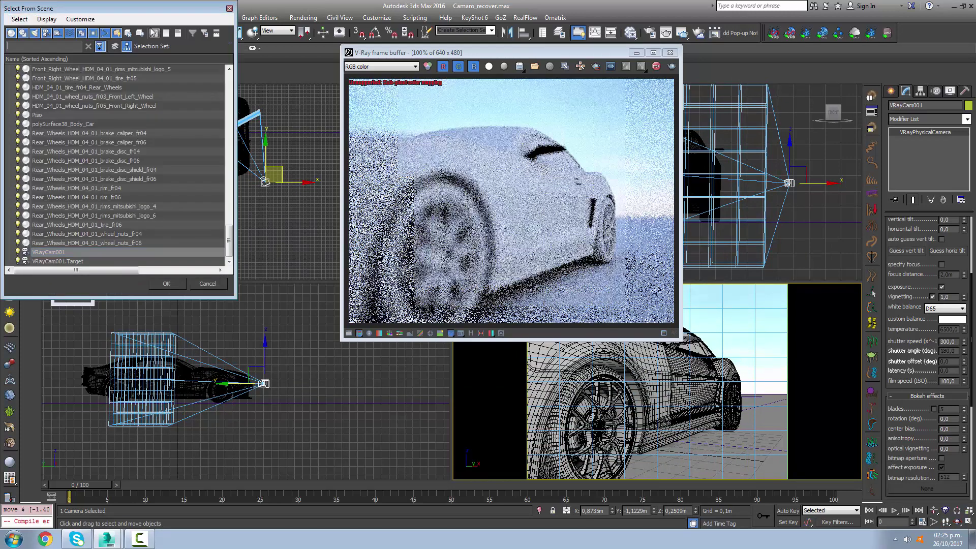
{"action": "double_click", "coordinate": [56, 261]}
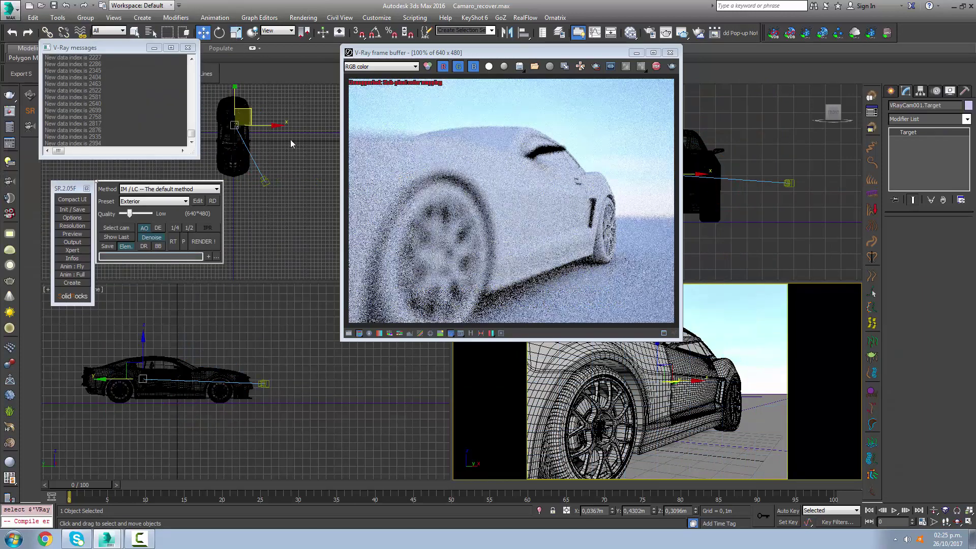
{"action": "scroll", "coordinate": [292, 144], "scroll_direction": "up", "scroll_amount": 2}
{"action": "left_click_drag", "start_coordinate": [254, 120], "coordinate": [269, 145]}
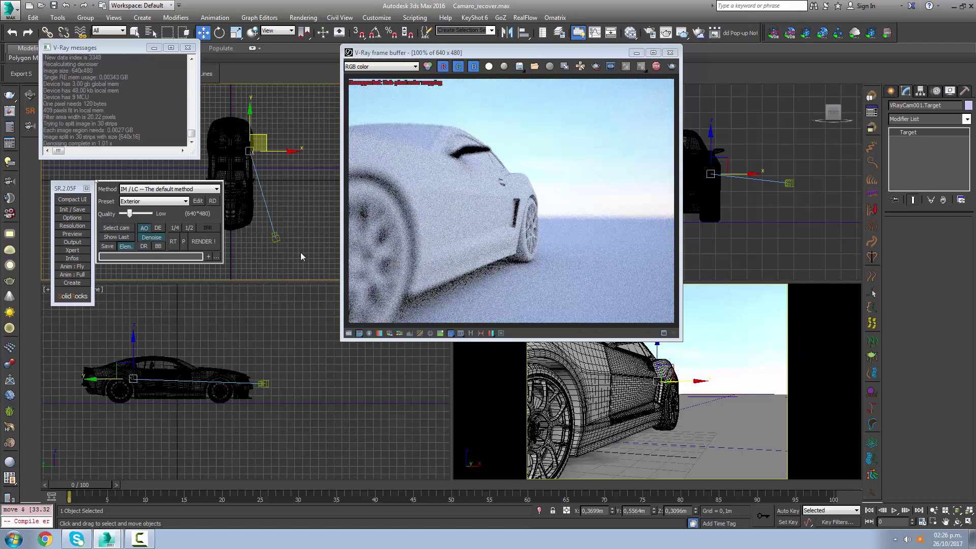
Reselect the VRay camera, move the SolidRocks window aside and review the camera's f-number and focus settings.
{"action": "left_click", "coordinate": [275, 238]}
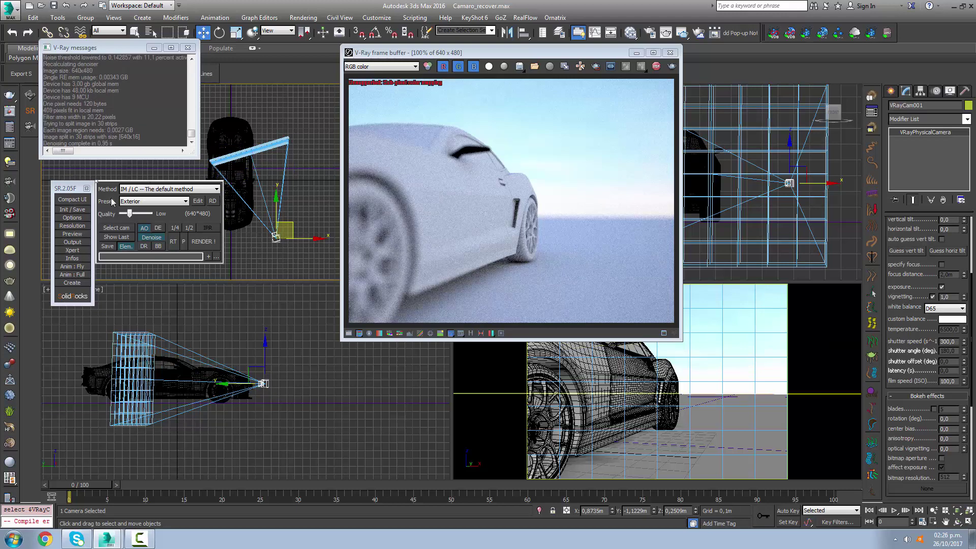
{"action": "left_click_drag", "start_coordinate": [66, 189], "coordinate": [35, 187]}
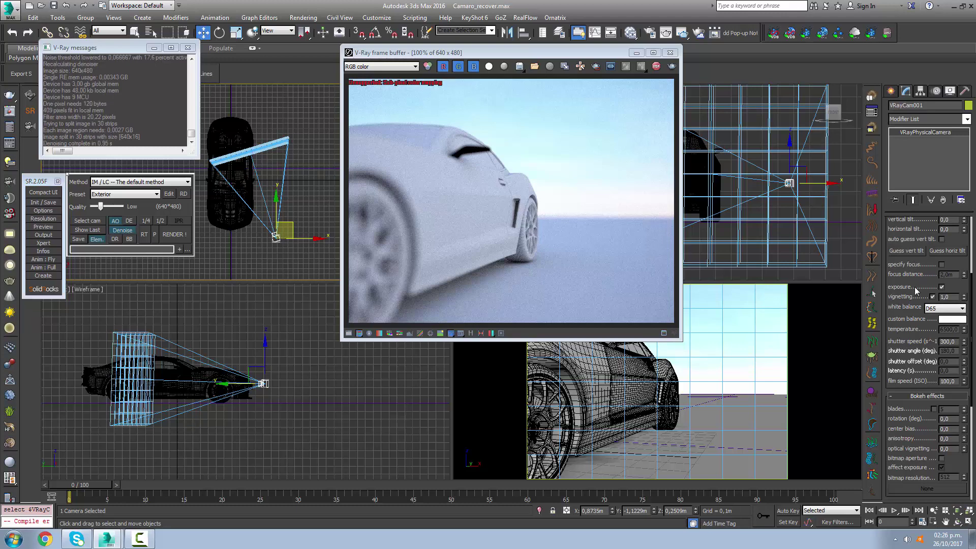
{"action": "scroll", "coordinate": [913, 280], "scroll_direction": "up", "scroll_amount": 3}
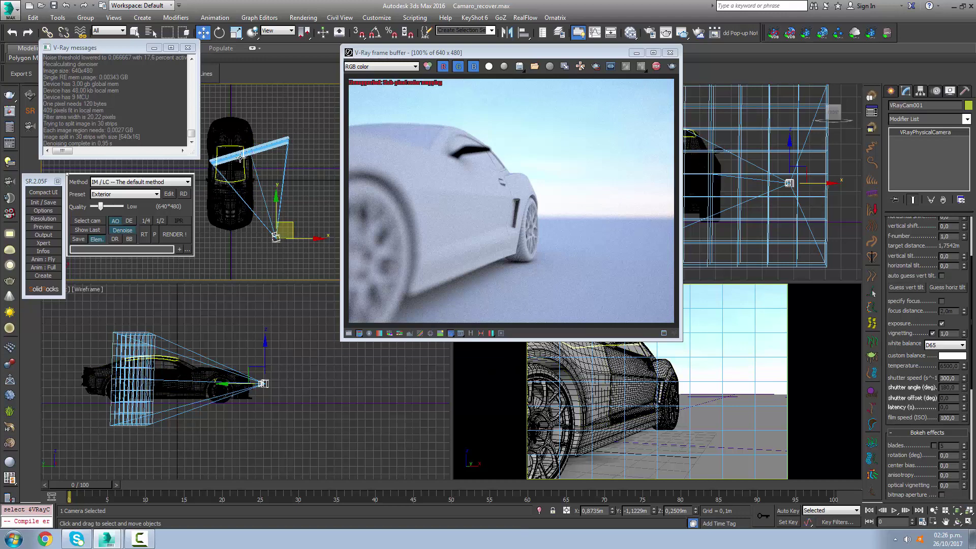
Move VRayCam001.Target to the car's front corner and pull the camera back to about X 0.81 m, Y -1.92 m for a front three-quarter view.
{"action": "key", "text": "h"}
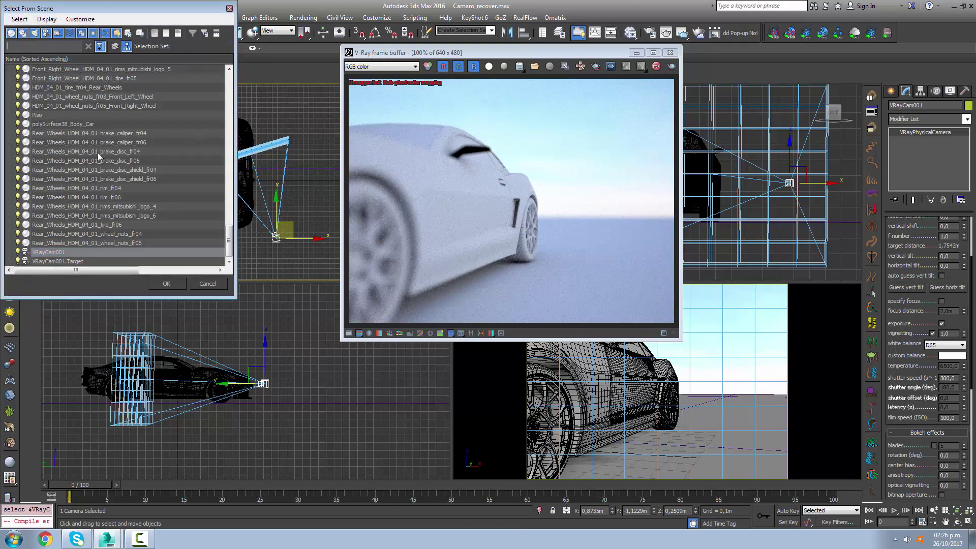
{"action": "double_click", "coordinate": [58, 261]}
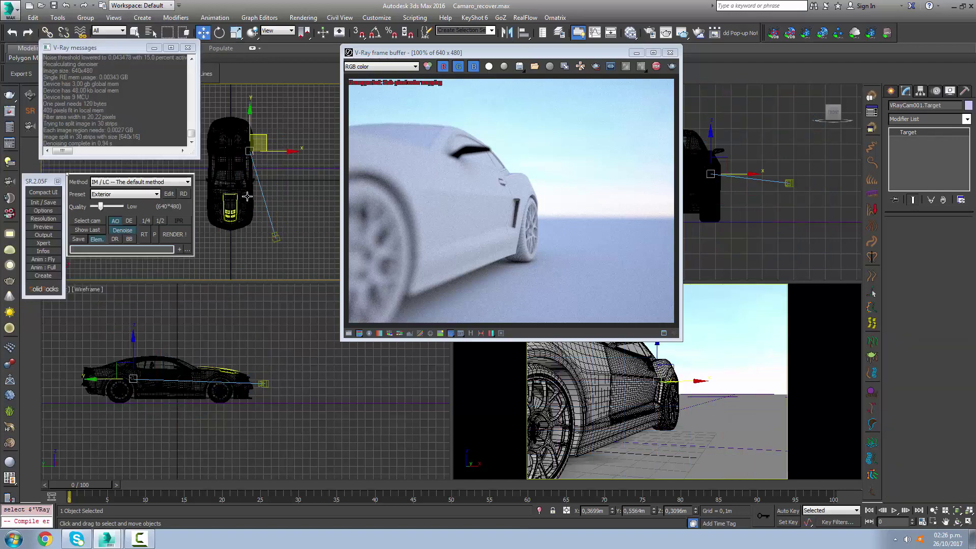
{"action": "left_click_drag", "start_coordinate": [287, 233], "coordinate": [290, 269]}
{"action": "left_click", "coordinate": [275, 238]}
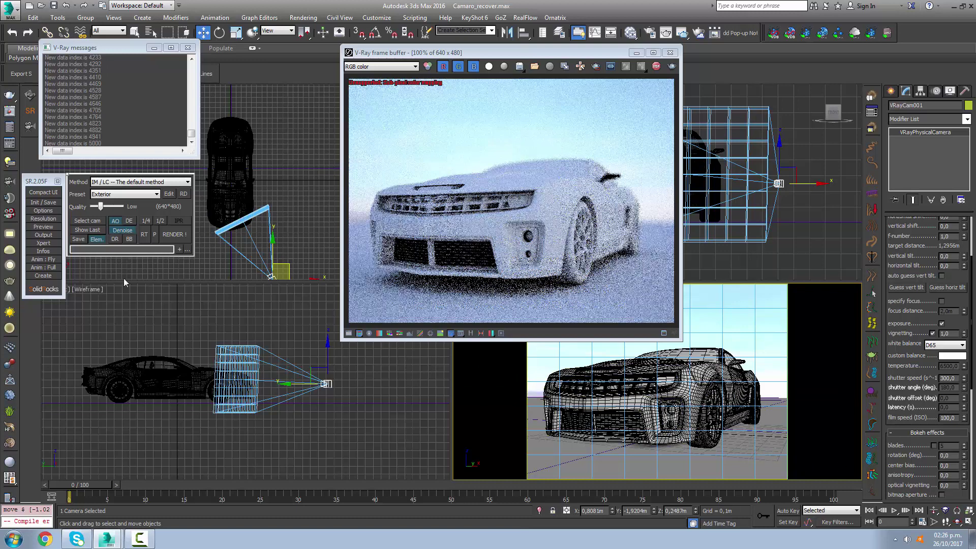
{"action": "middle_click_drag", "start_coordinate": [291, 240], "coordinate": [290, 195]}
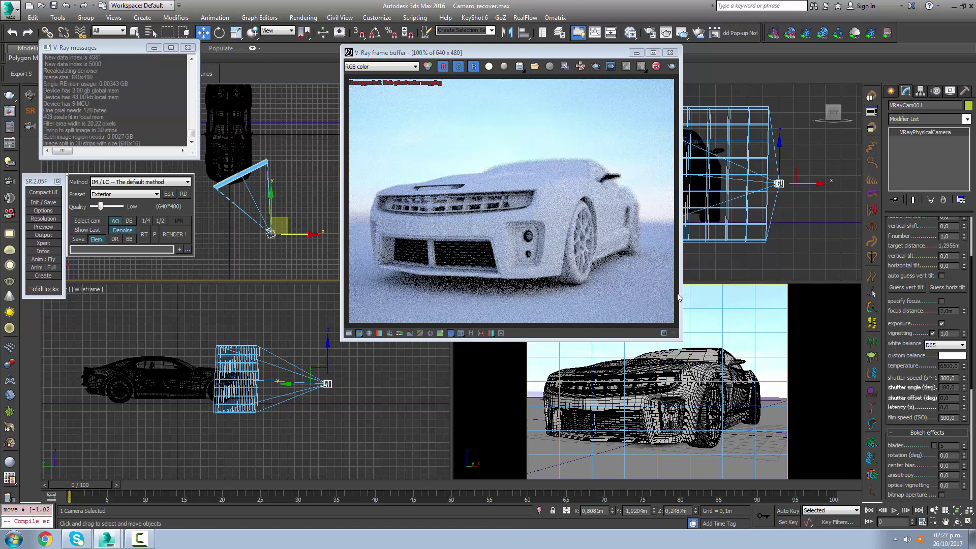
Set the VRay camera's f-number to 4.
{"action": "left_click_drag", "start_coordinate": [904, 250], "coordinate": [905, 303]}
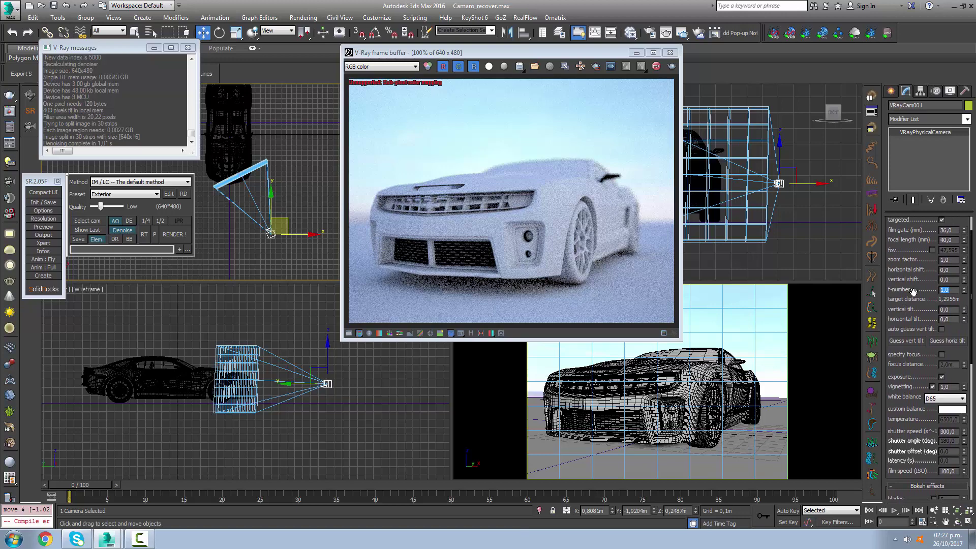
{"action": "type", "text": "4"}
{"action": "key", "text": "Return"}
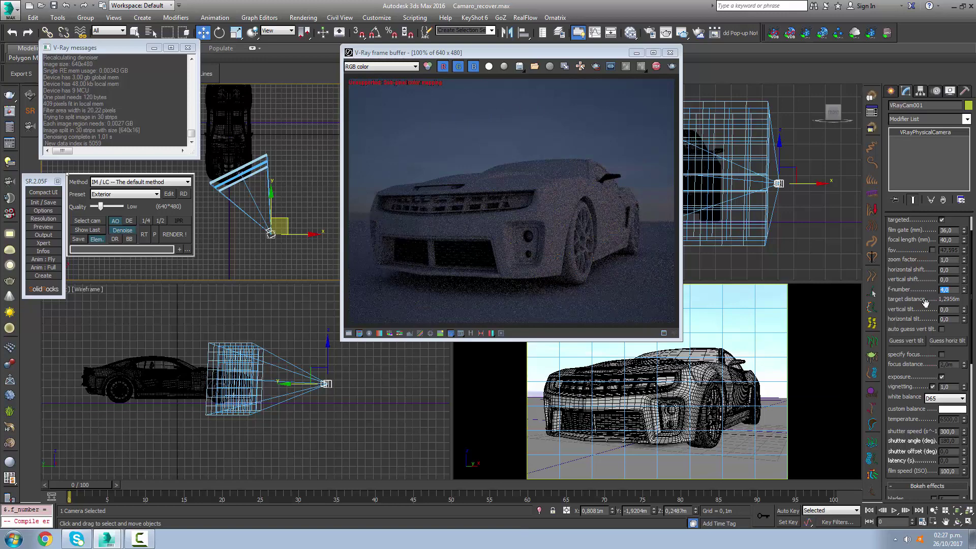
Brighten the camera exposure by setting the film speed to ISO 600 and the shutter speed to 250.
{"action": "scroll", "coordinate": [904, 412], "scroll_direction": "down", "scroll_amount": 5}
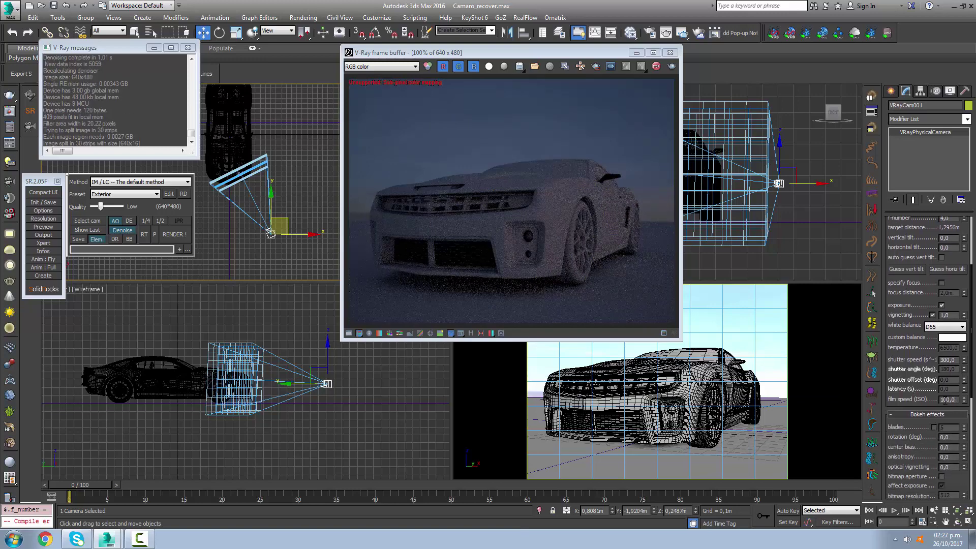
{"action": "left_click", "coordinate": [948, 399]}
{"action": "type", "text": "600"}
{"action": "key", "text": "Return"}
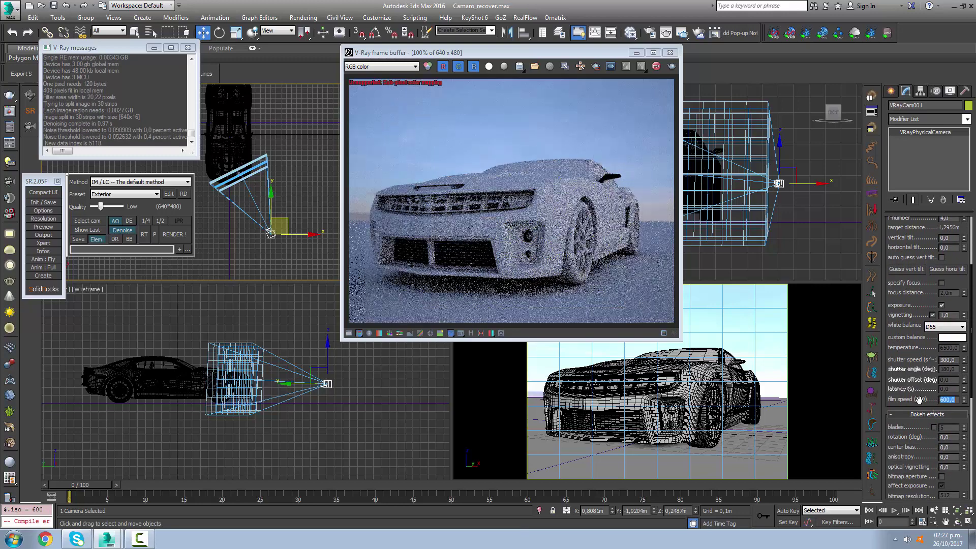
{"action": "left_click", "coordinate": [948, 360]}
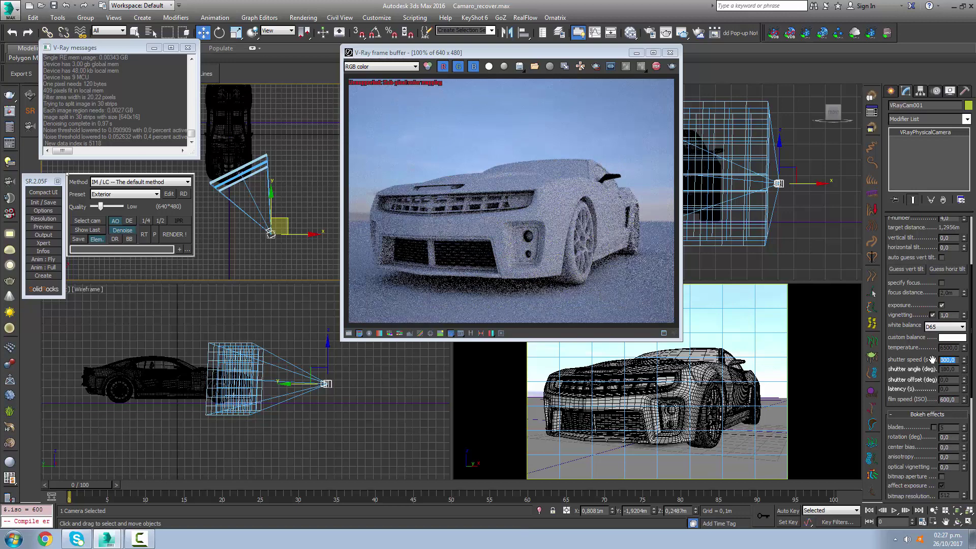
{"action": "type", "text": "250"}
{"action": "key", "text": "Return"}
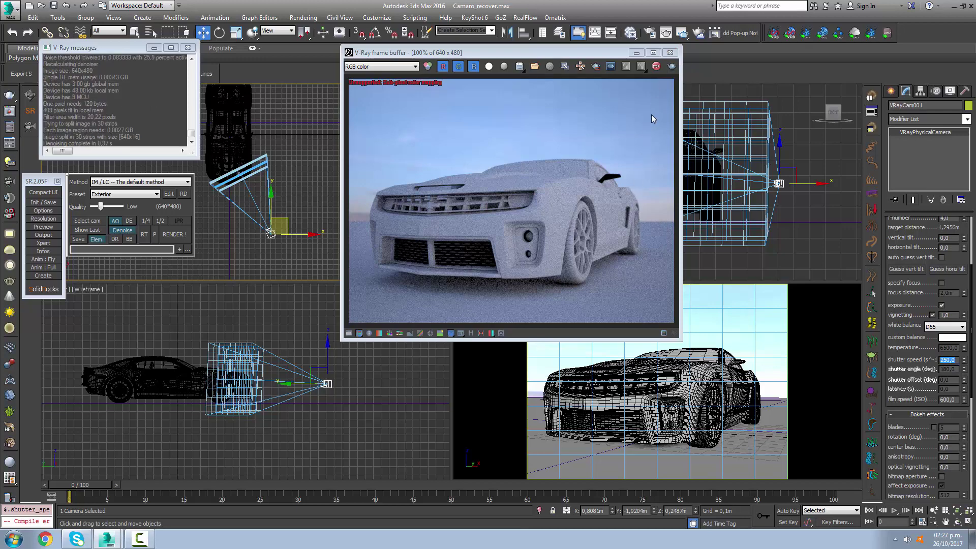
Close the interactive render, raise the SolidRocks quality to Good and start a production render of the VRayCam001 view.
{"action": "left_click", "coordinate": [670, 53]}
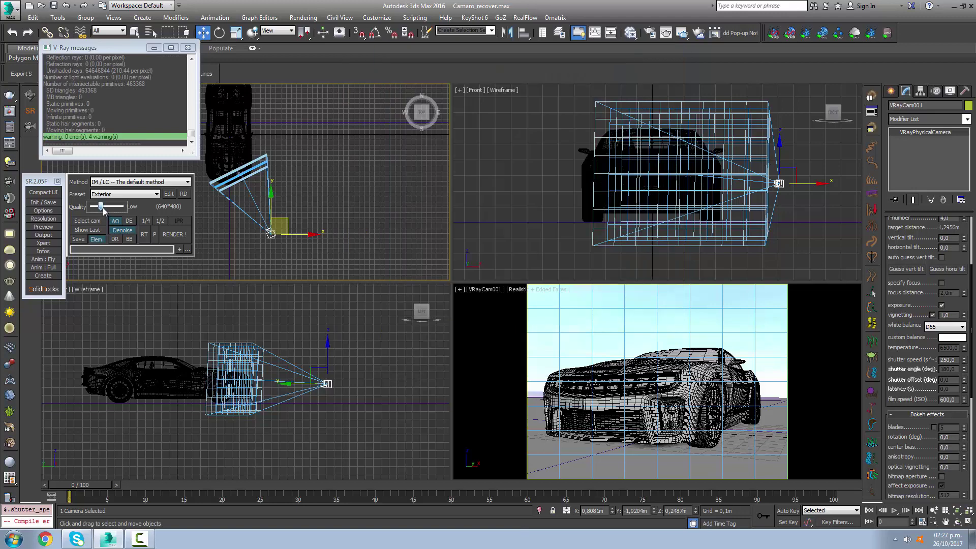
{"action": "left_click_drag", "start_coordinate": [101, 207], "coordinate": [111, 212]}
{"action": "left_click", "coordinate": [469, 357]}
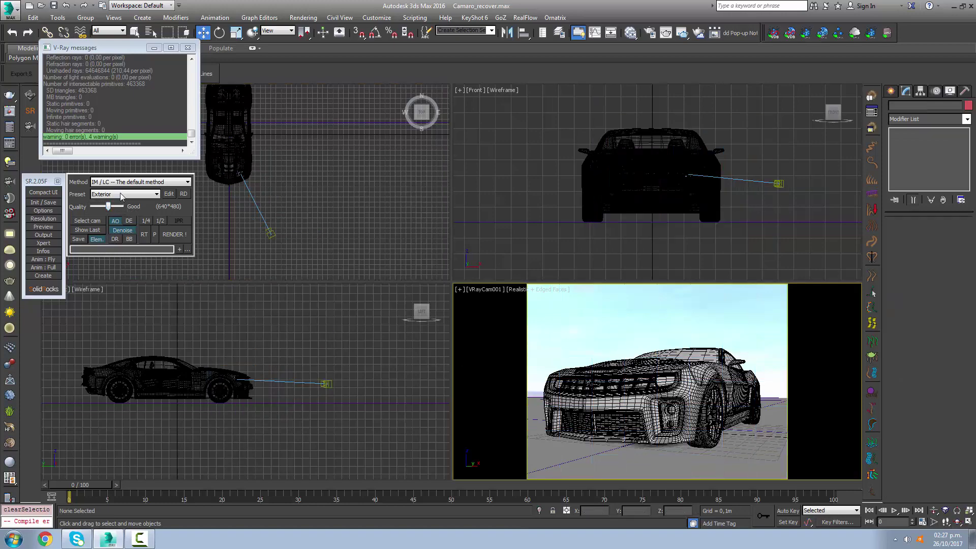
{"action": "left_click", "coordinate": [174, 235]}
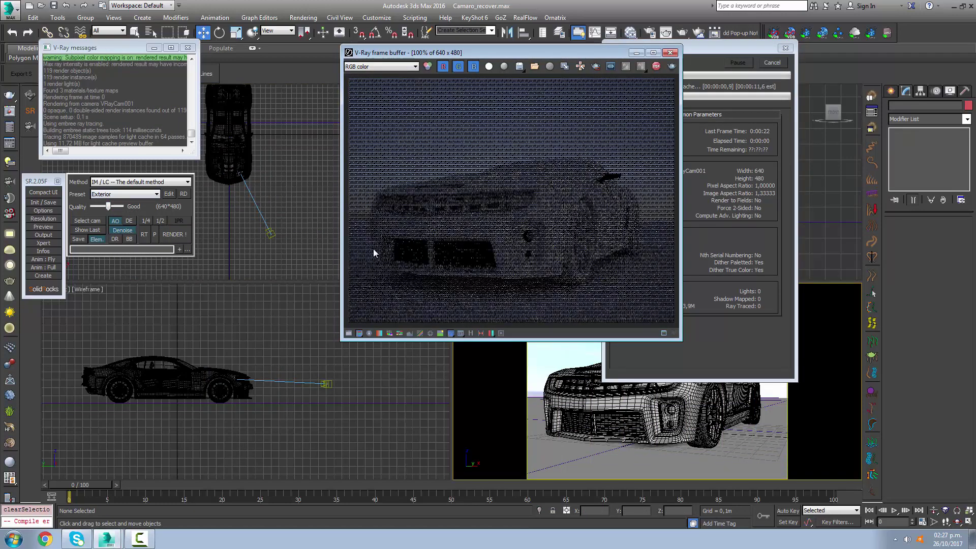